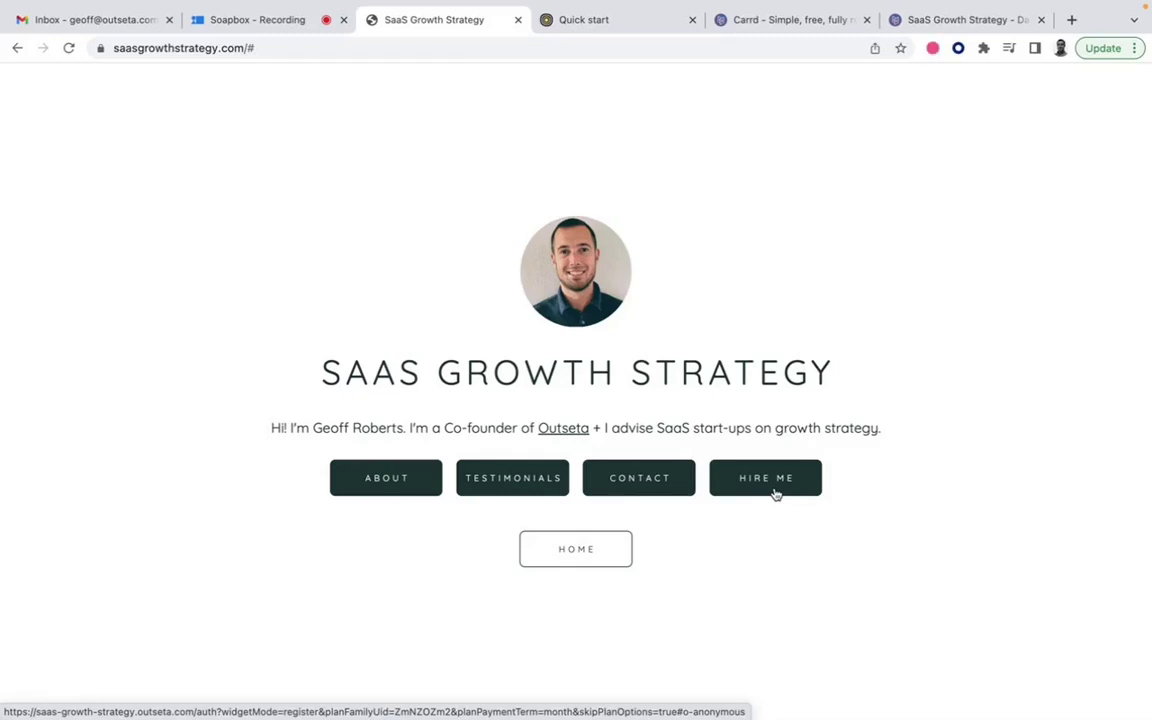
Look through the About and Testimonials sections of the SaaS Growth Strategy site and return to its home section
{"action": "left_click", "coordinate": [391, 481]}
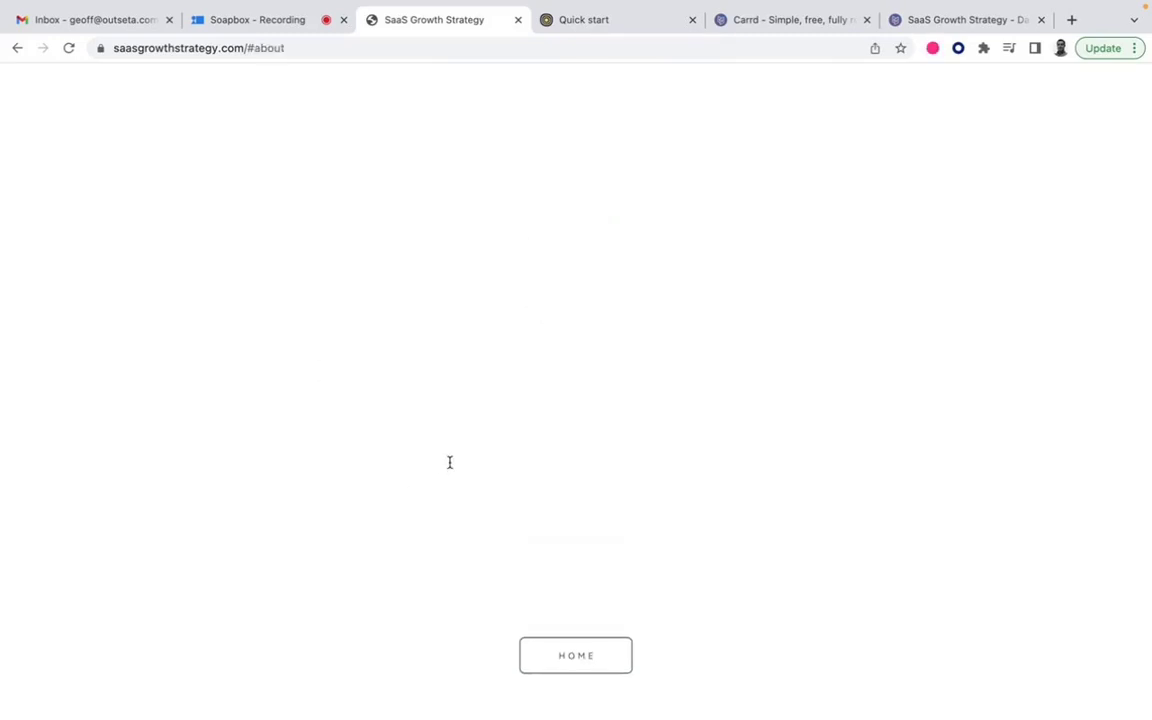
{"action": "left_click", "coordinate": [584, 668]}
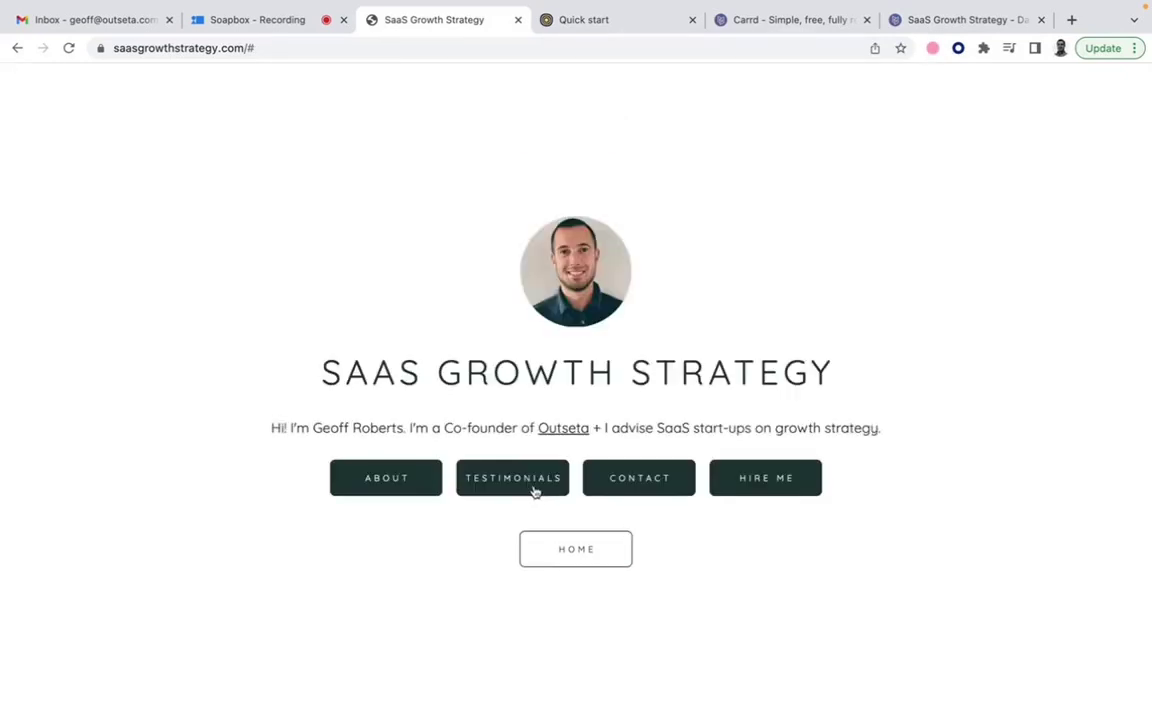
{"action": "left_click", "coordinate": [533, 488]}
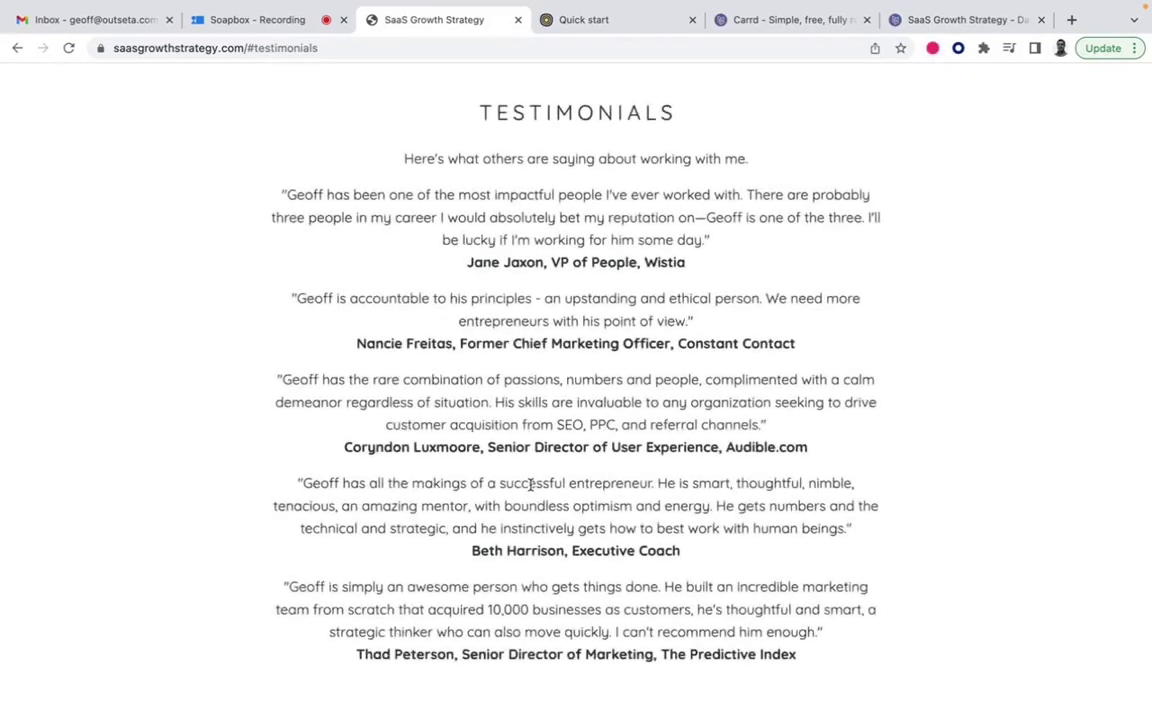
{"action": "scroll", "coordinate": [530, 485], "scroll_direction": "down", "scroll_amount": 3}
{"action": "scroll", "coordinate": [530, 485], "scroll_direction": "up", "scroll_amount": 3}
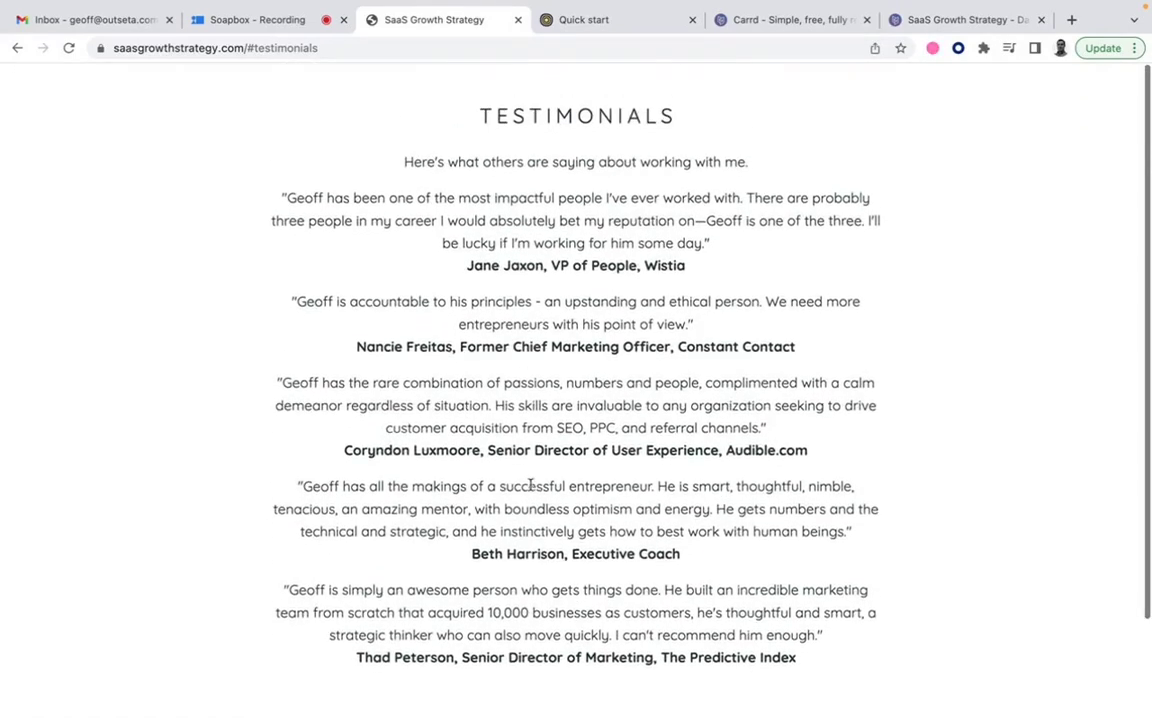
{"action": "scroll", "coordinate": [530, 485], "scroll_direction": "down", "scroll_amount": 3}
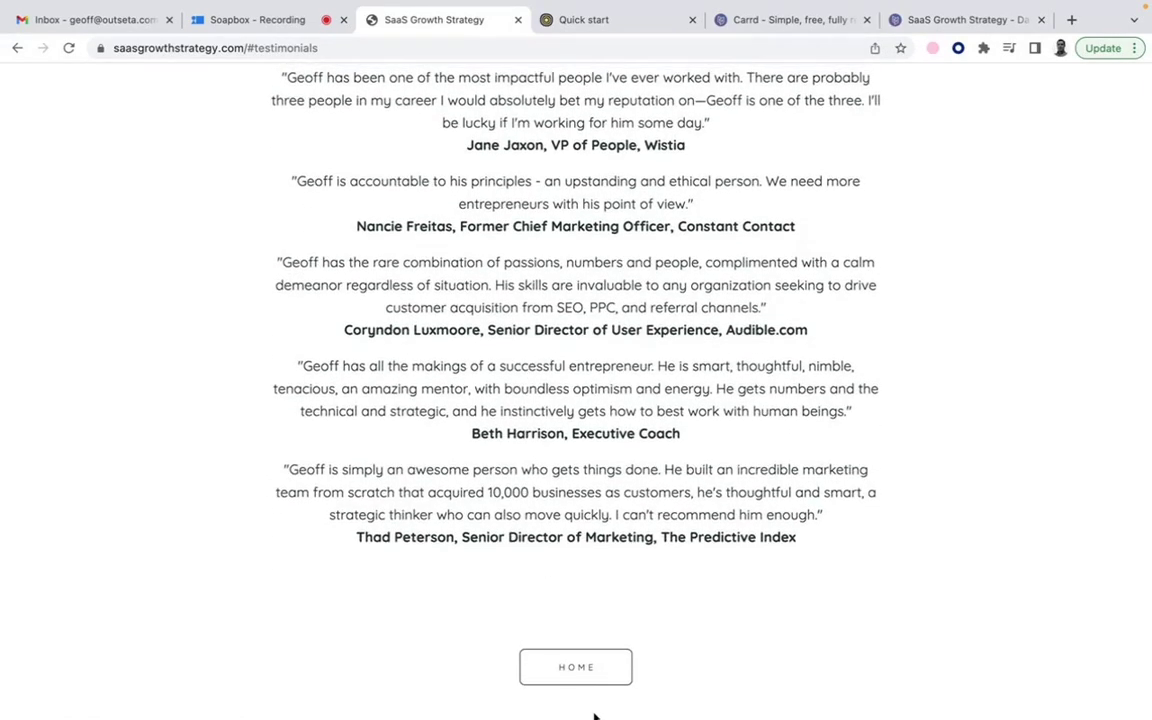
{"action": "left_click", "coordinate": [588, 680]}
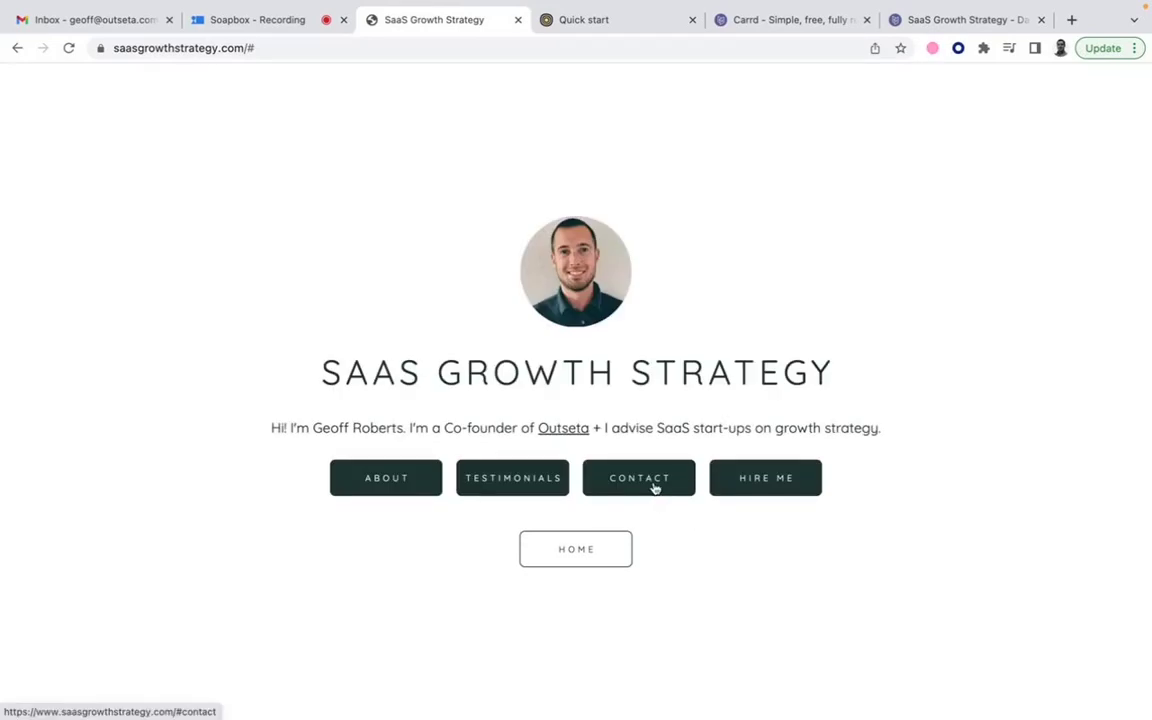
Open the Hire Me plan selection on the site and review the offered plans with their prices and descriptions
{"action": "left_click", "coordinate": [781, 478]}
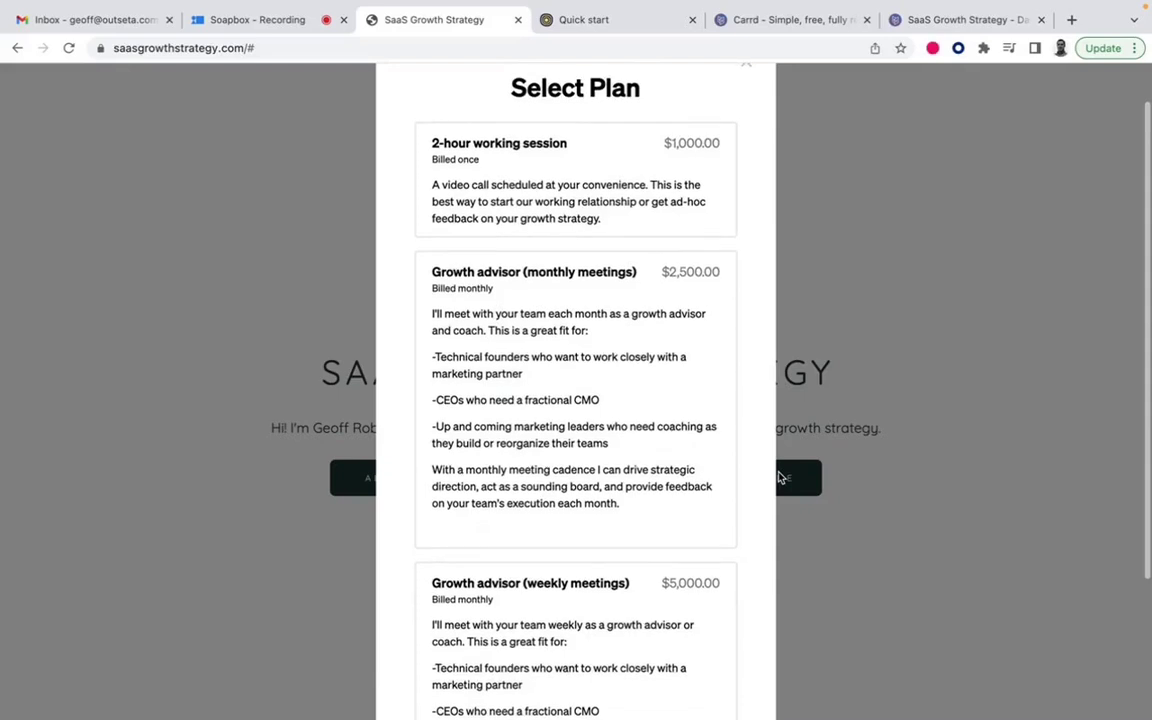
{"action": "scroll", "coordinate": [781, 478], "scroll_direction": "up", "scroll_amount": 2}
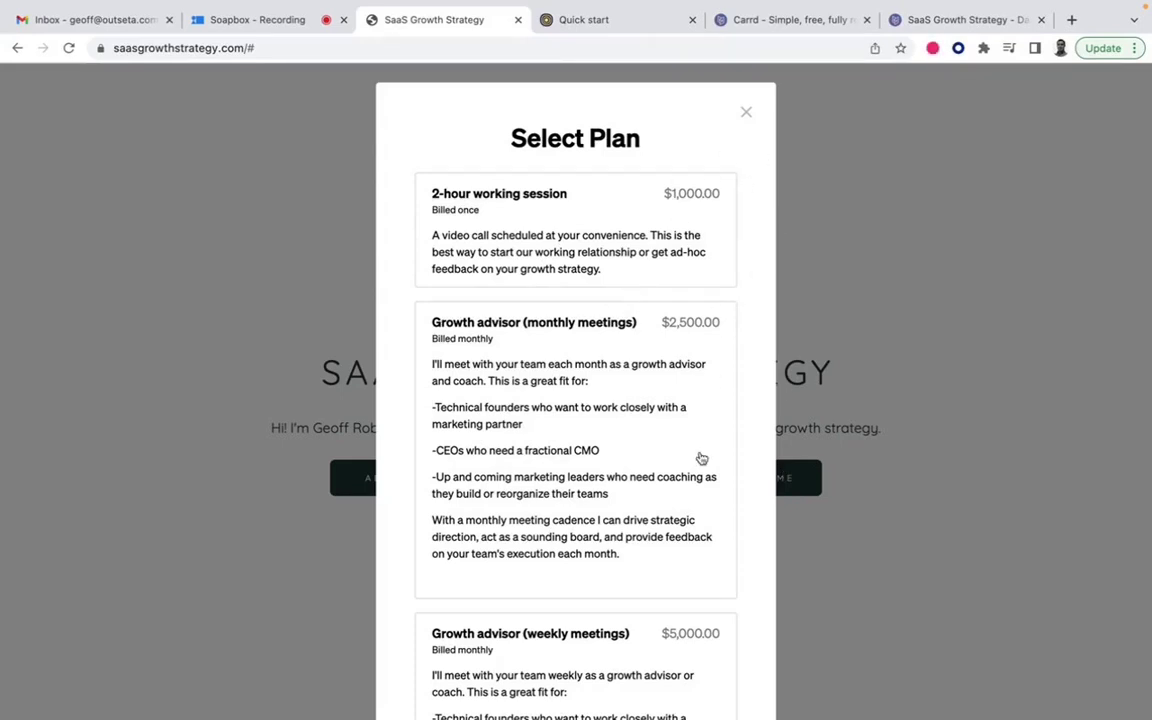
{"action": "scroll", "coordinate": [700, 458], "scroll_direction": "down", "scroll_amount": 1}
{"action": "scroll", "coordinate": [700, 458], "scroll_direction": "down", "scroll_amount": 2}
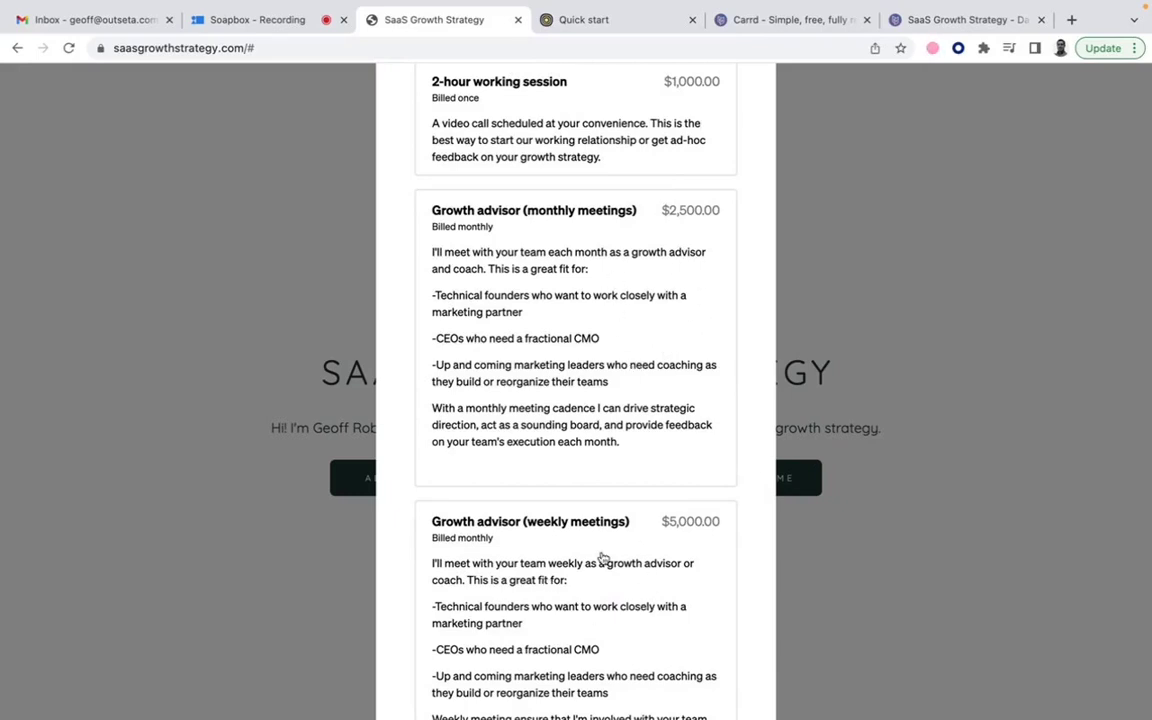
{"action": "scroll", "coordinate": [603, 558], "scroll_direction": "up", "scroll_amount": 2}
{"action": "scroll", "coordinate": [603, 558], "scroll_direction": "up", "scroll_amount": 1}
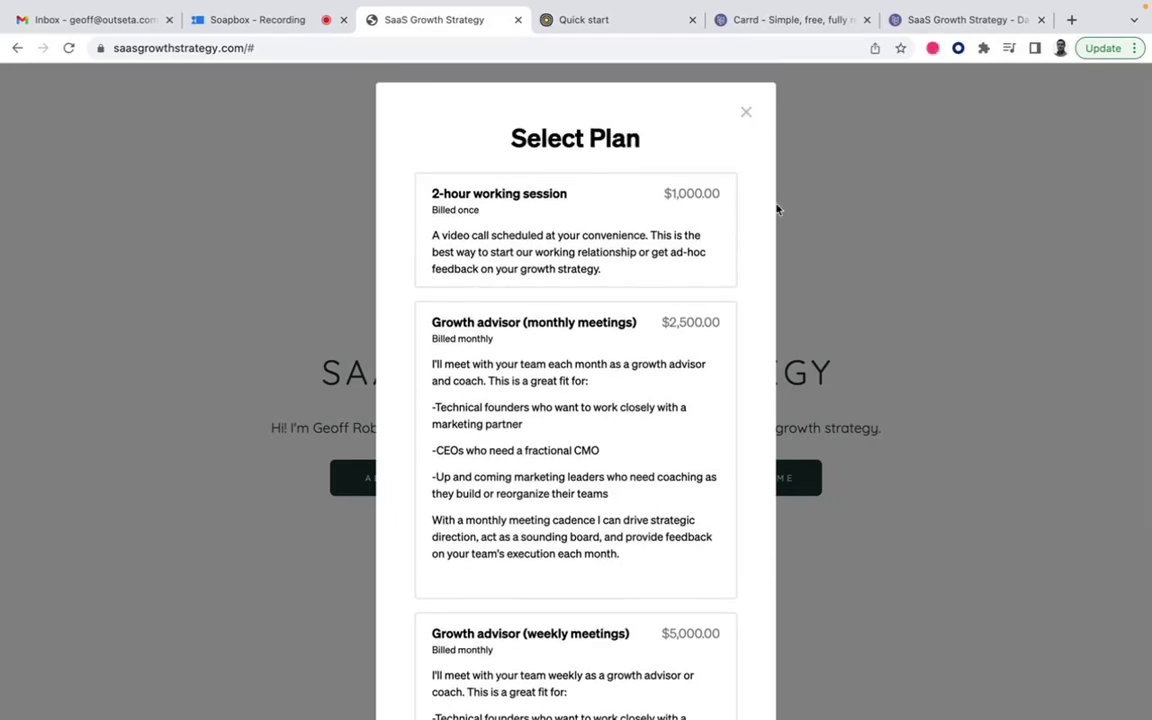
Choose the Growth advisor (monthly meetings) plan, review its sign-up and payment form, and close it without signing up
{"action": "left_click", "coordinate": [665, 391]}
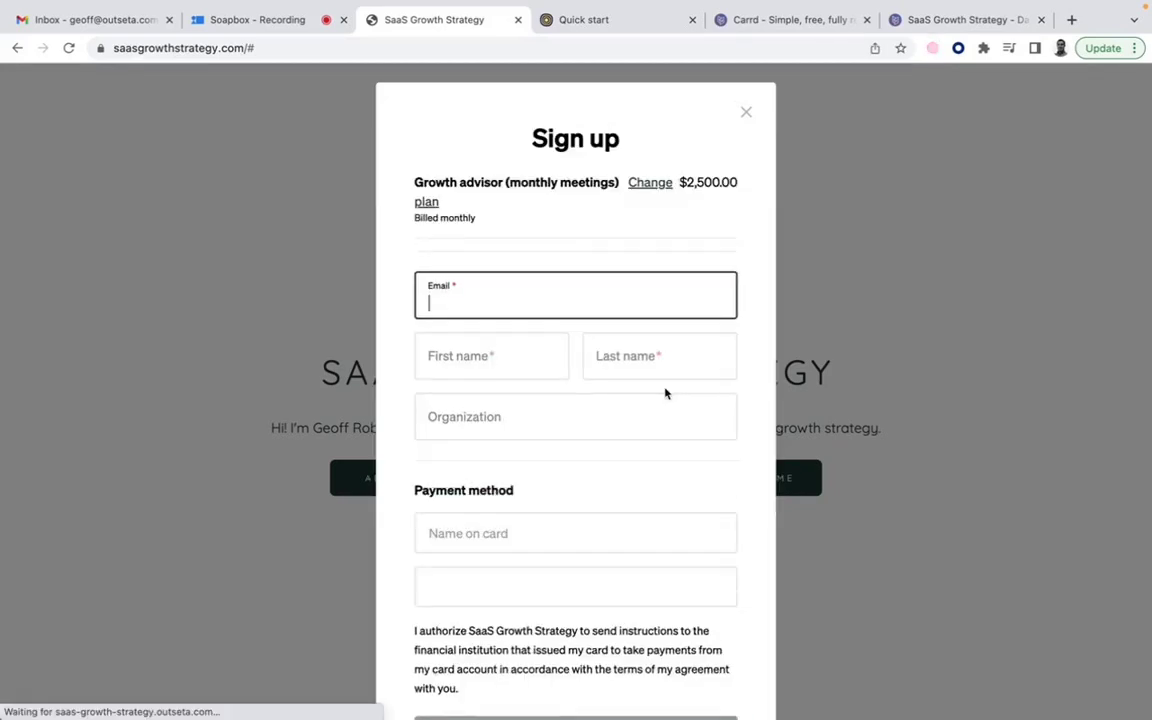
{"action": "scroll", "coordinate": [560, 437], "scroll_direction": "down", "scroll_amount": 3}
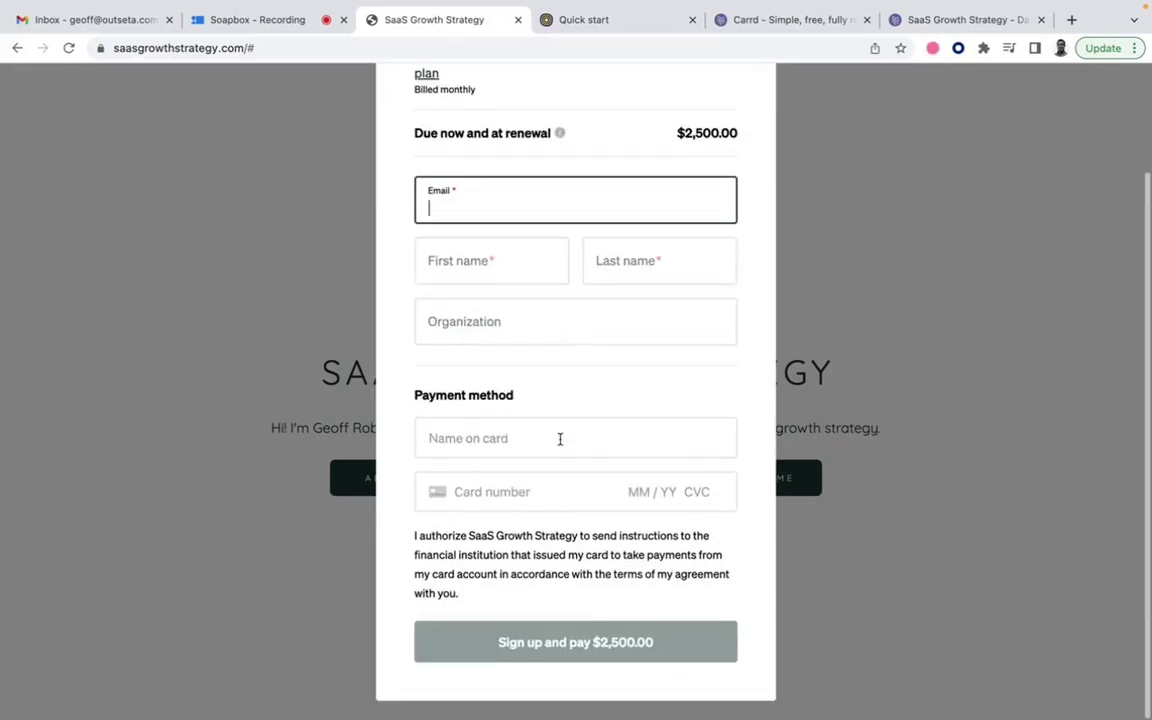
{"action": "scroll", "coordinate": [560, 437], "scroll_direction": "up", "scroll_amount": 3}
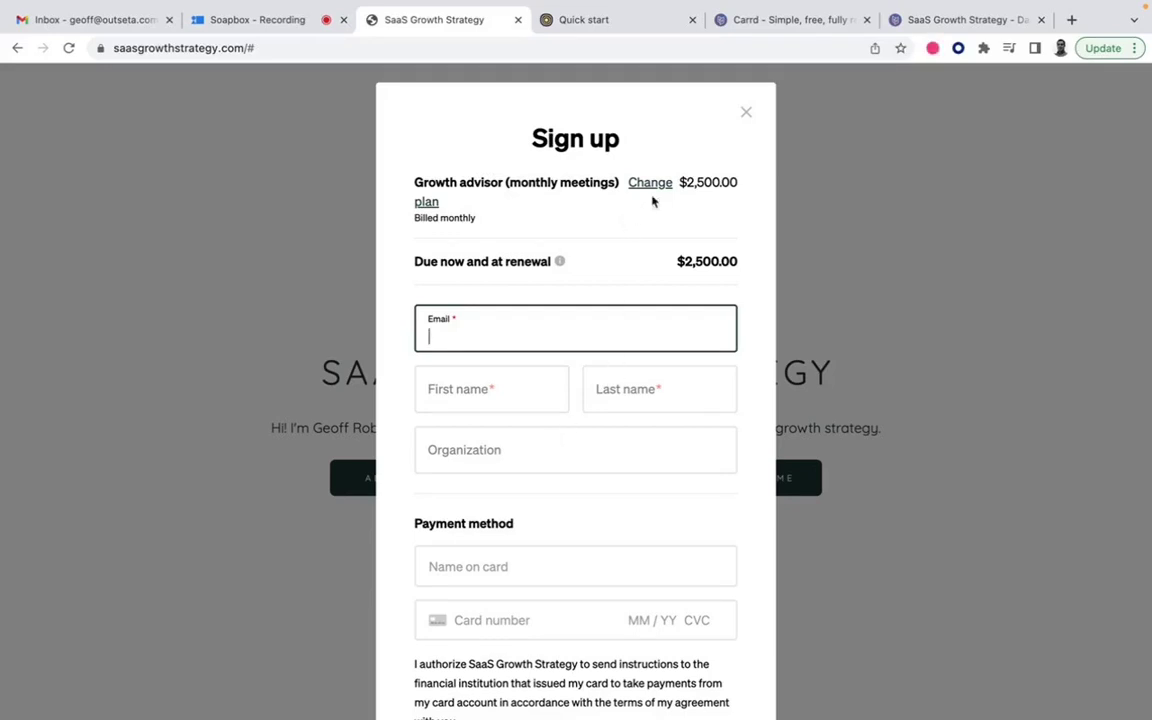
{"action": "left_click", "coordinate": [746, 113]}
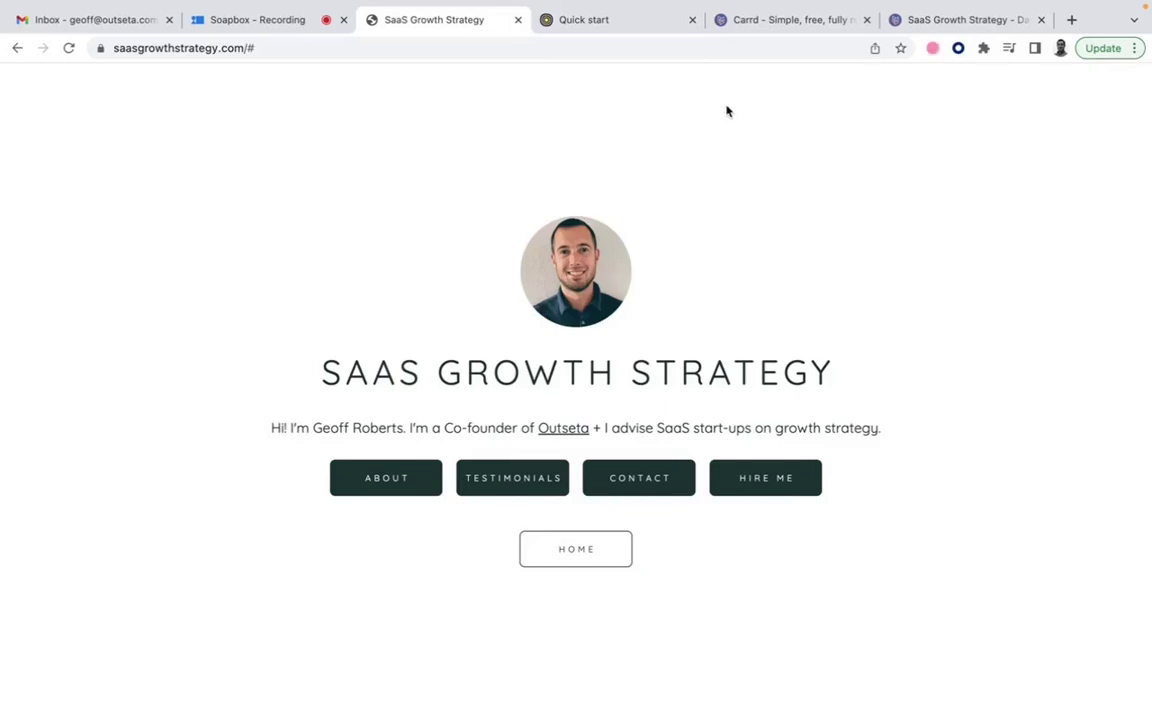
View Outseta's Quick start embeds page, switch to the Carrd website and open its gallery of starting points
{"action": "left_click", "coordinate": [643, 29]}
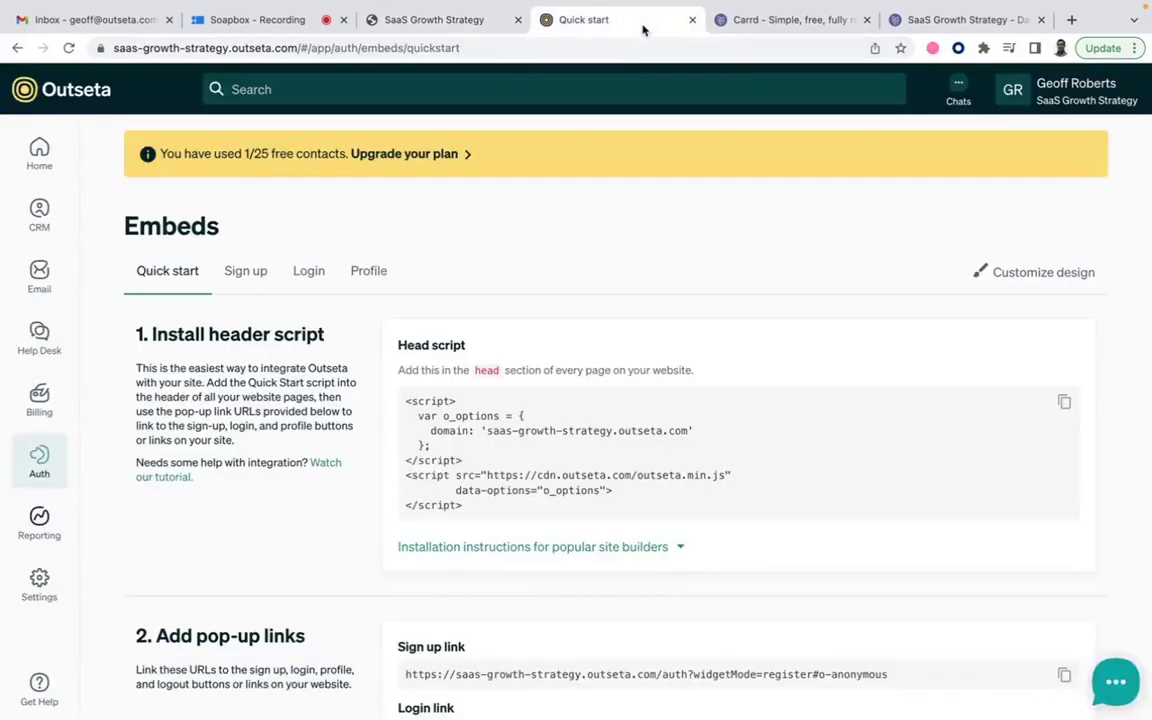
{"action": "left_click", "coordinate": [767, 22]}
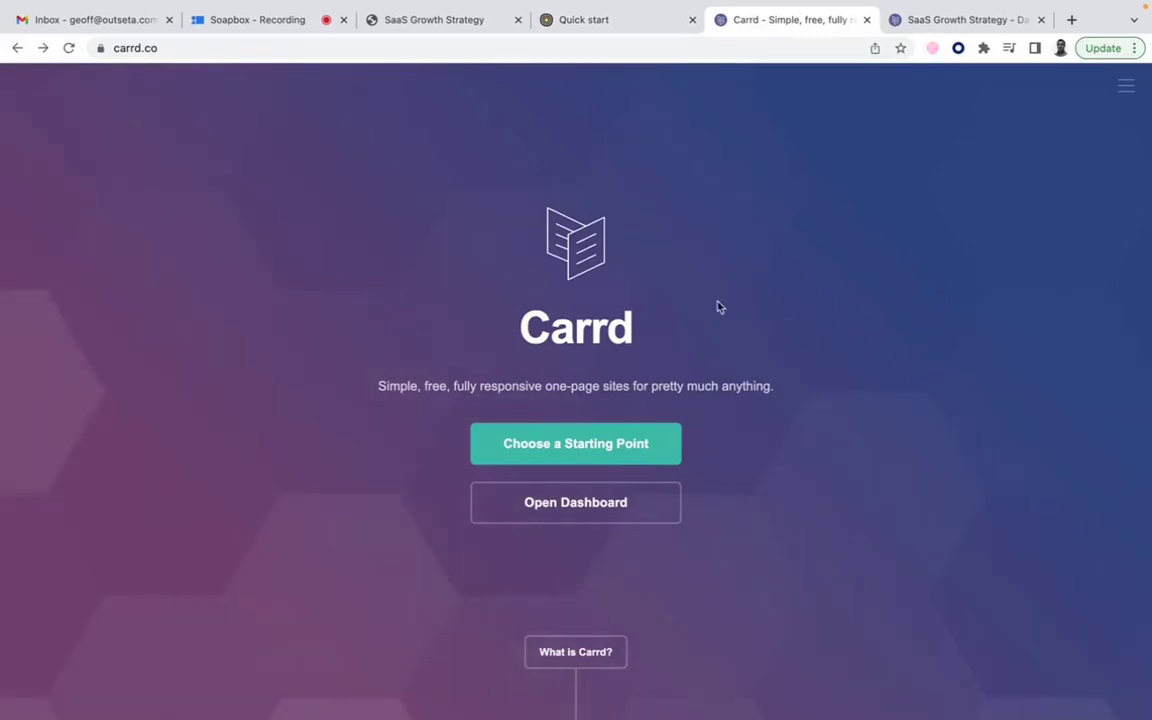
{"action": "left_click", "coordinate": [610, 451]}
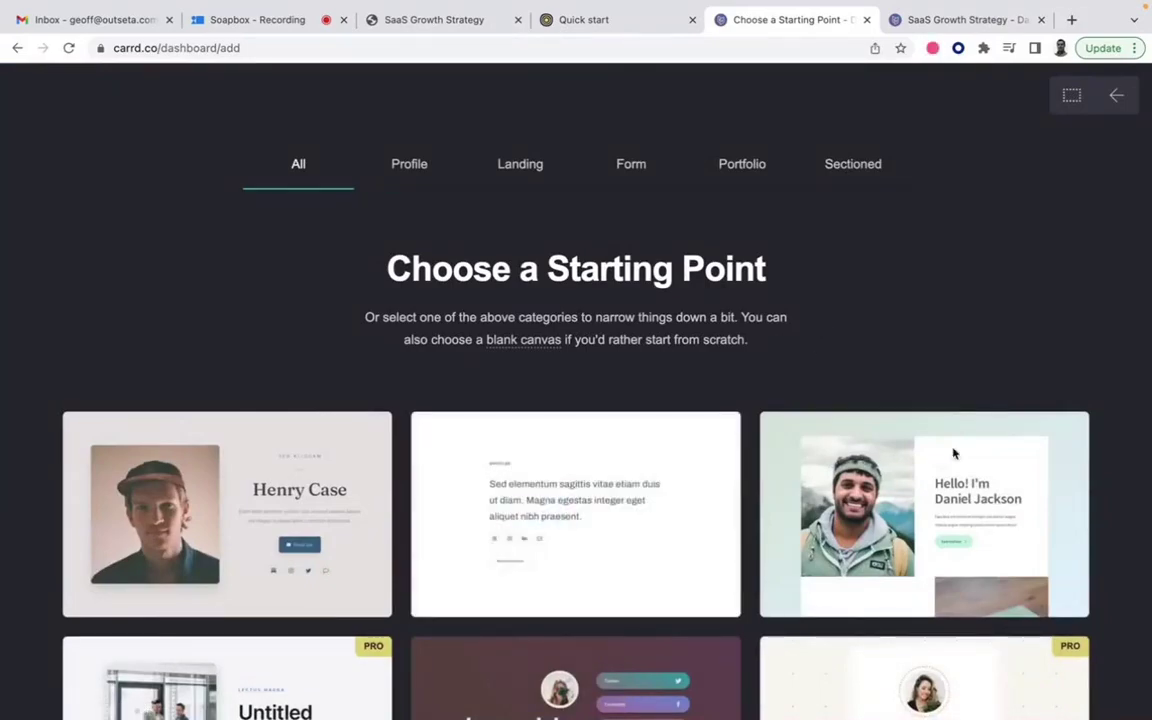
Browse the Carrd templates, preview the demo of the dark purple HELLO profile template, and close the preview
{"action": "scroll", "coordinate": [965, 470], "scroll_direction": "down", "scroll_amount": 15}
{"action": "scroll", "coordinate": [983, 492], "scroll_direction": "down", "scroll_amount": 15}
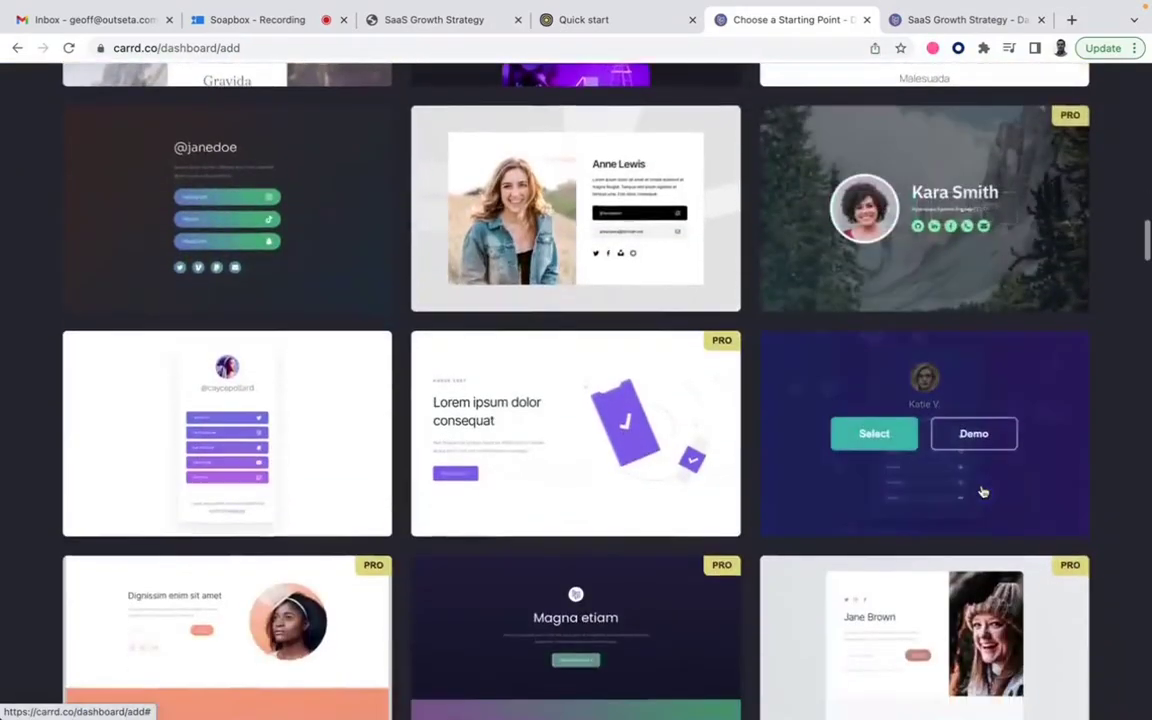
{"action": "scroll", "coordinate": [983, 492], "scroll_direction": "down", "scroll_amount": 10}
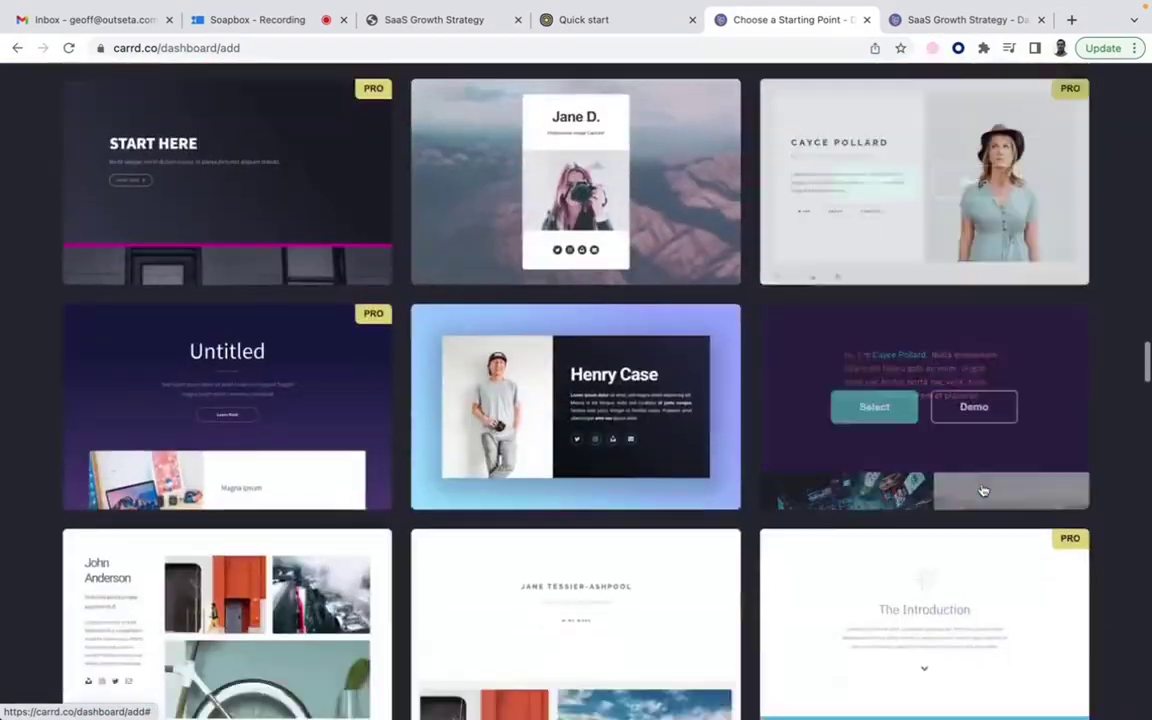
{"action": "scroll", "coordinate": [1149, 628], "scroll_direction": "down", "scroll_amount": 13}
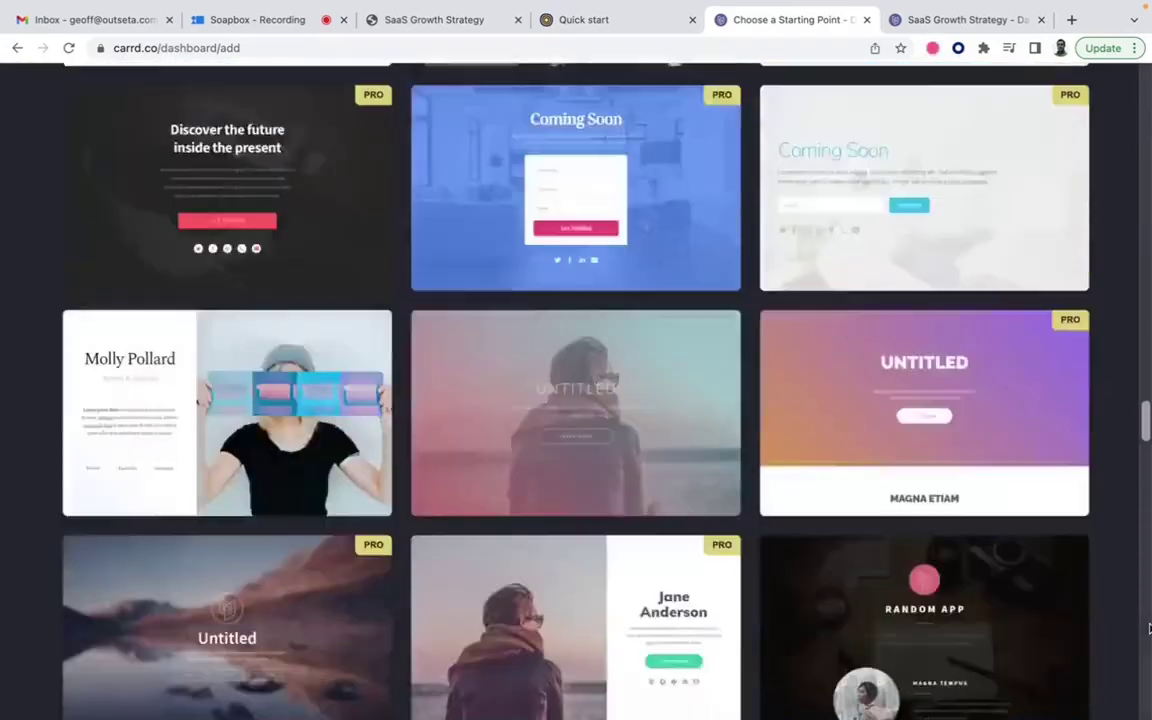
{"action": "scroll", "coordinate": [1149, 628], "scroll_direction": "down", "scroll_amount": 11}
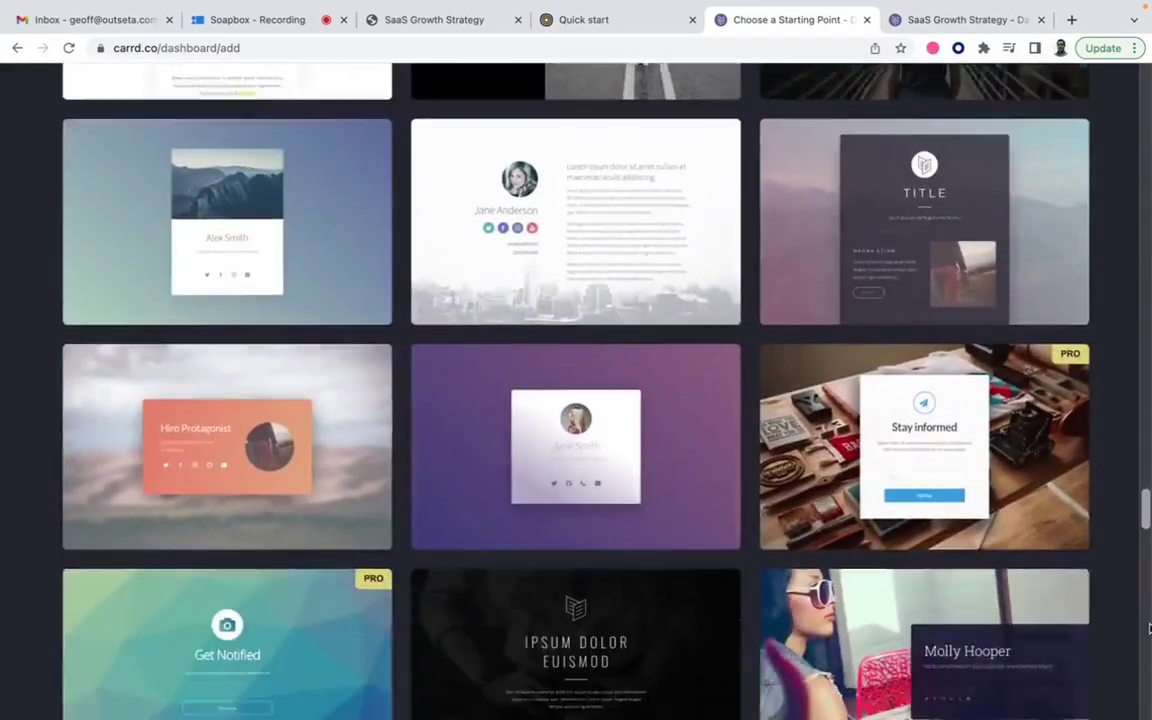
{"action": "scroll", "coordinate": [1149, 628], "scroll_direction": "up", "scroll_amount": 4}
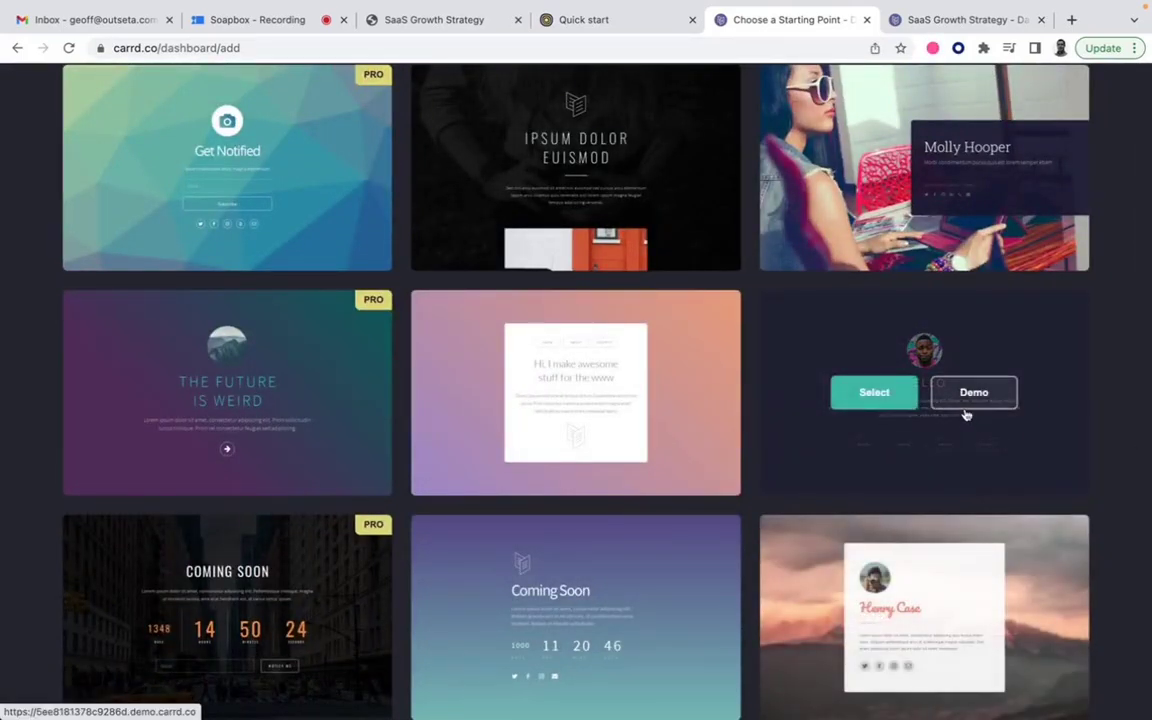
{"action": "left_click", "coordinate": [985, 395]}
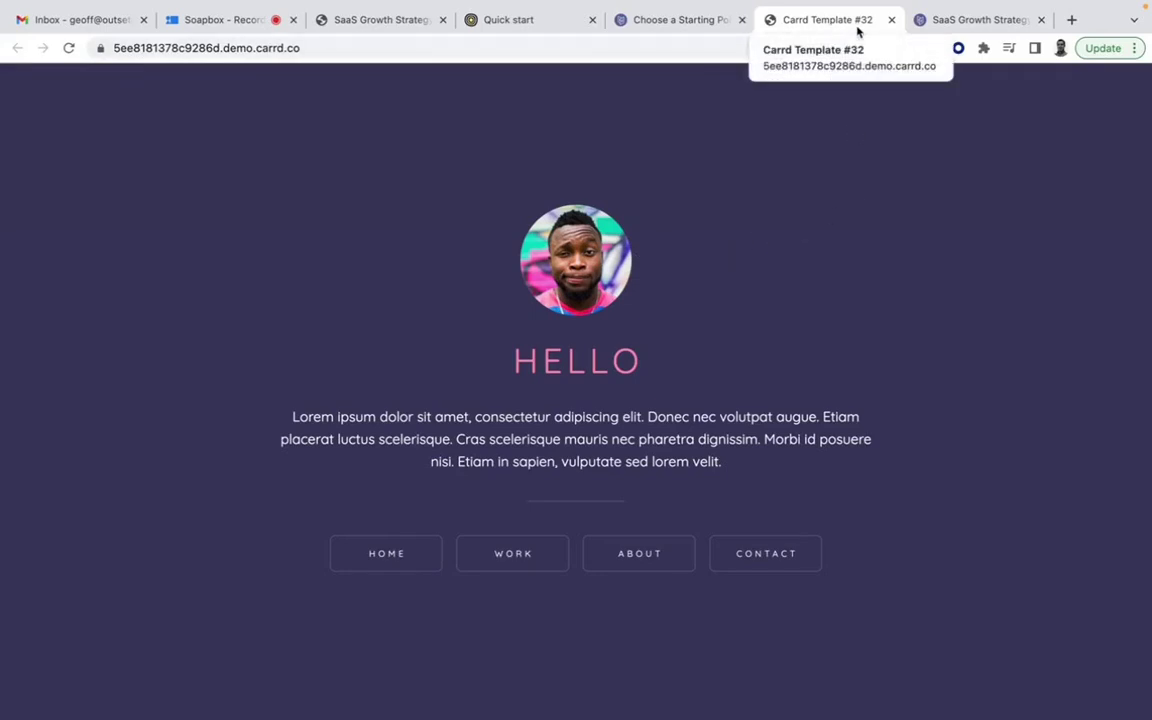
{"action": "left_click", "coordinate": [891, 21]}
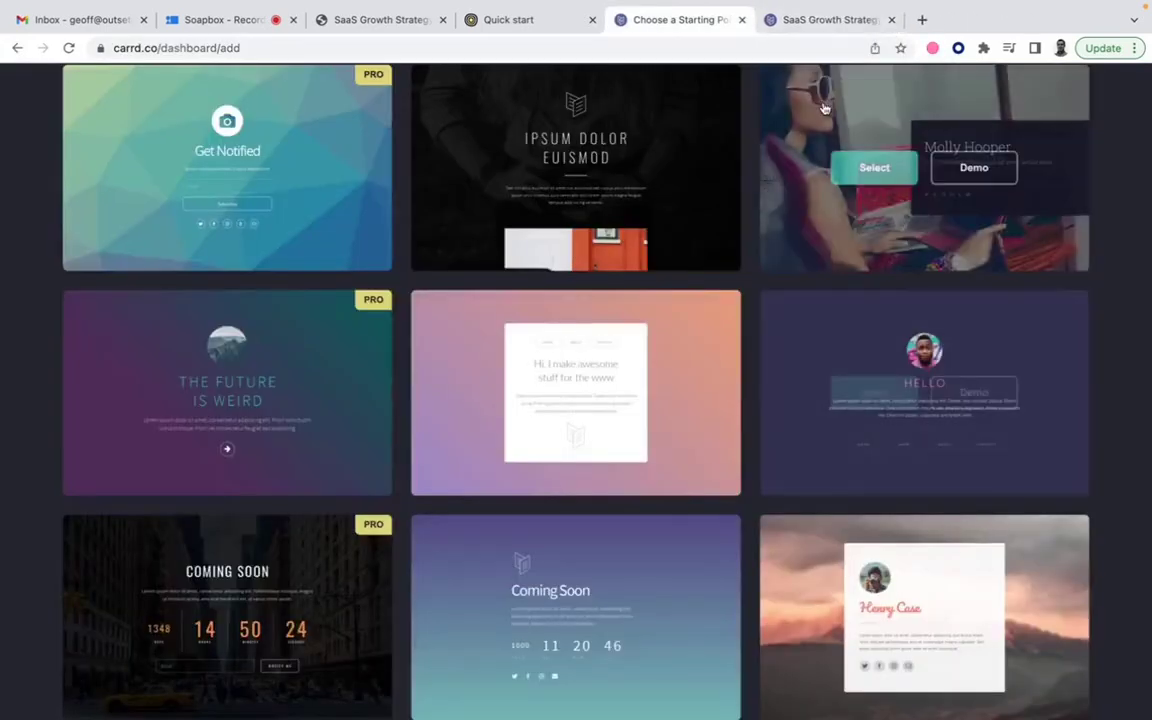
Switch to the SaaS Growth Strategy site in the Carrd editor and review its sections down to the footer embed
{"action": "left_click", "coordinate": [848, 23]}
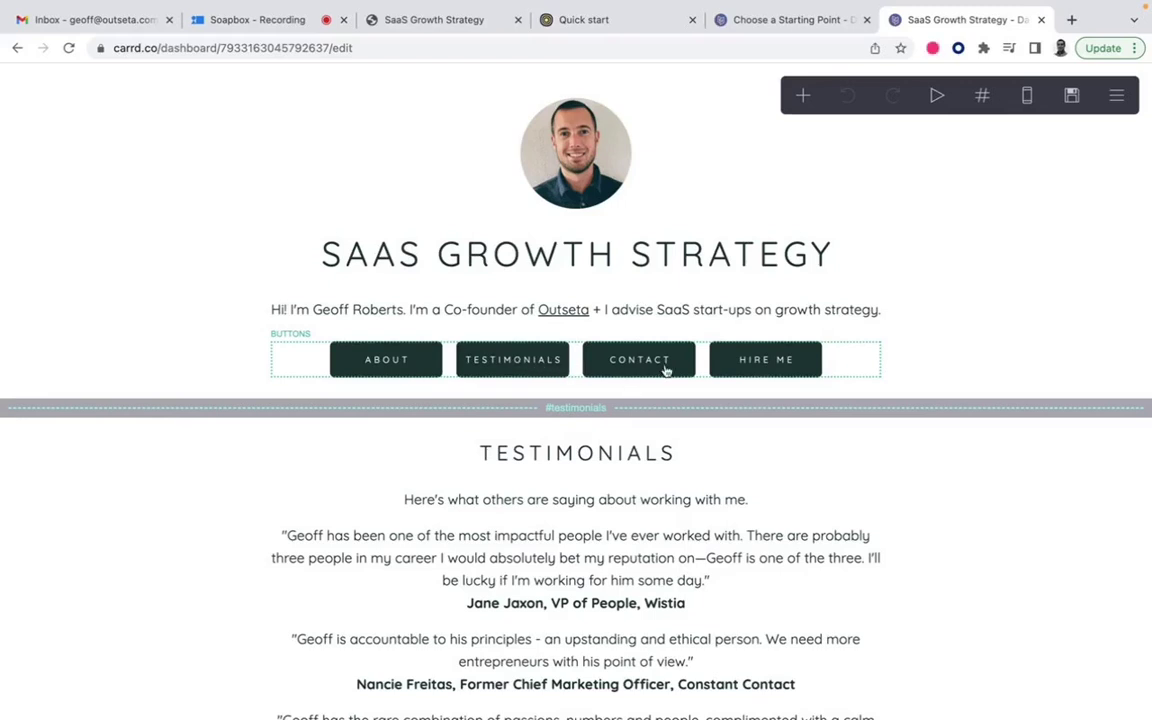
{"action": "scroll", "coordinate": [883, 476], "scroll_direction": "down", "scroll_amount": 3}
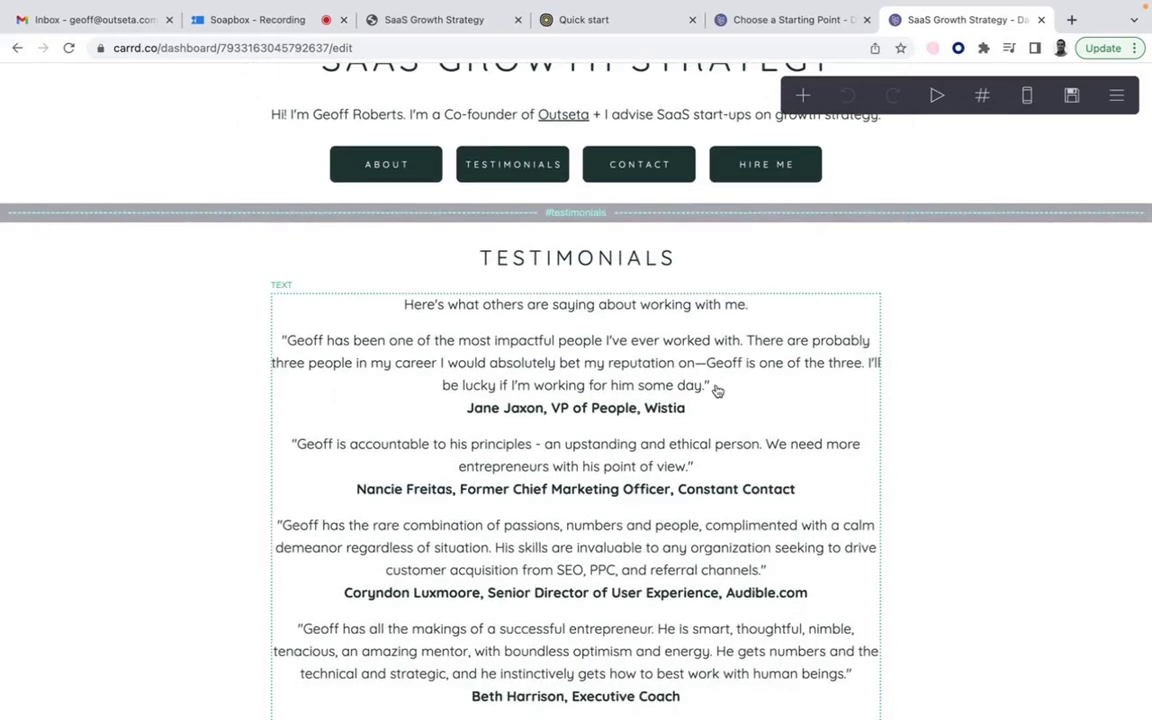
{"action": "scroll", "coordinate": [717, 392], "scroll_direction": "up", "scroll_amount": 3}
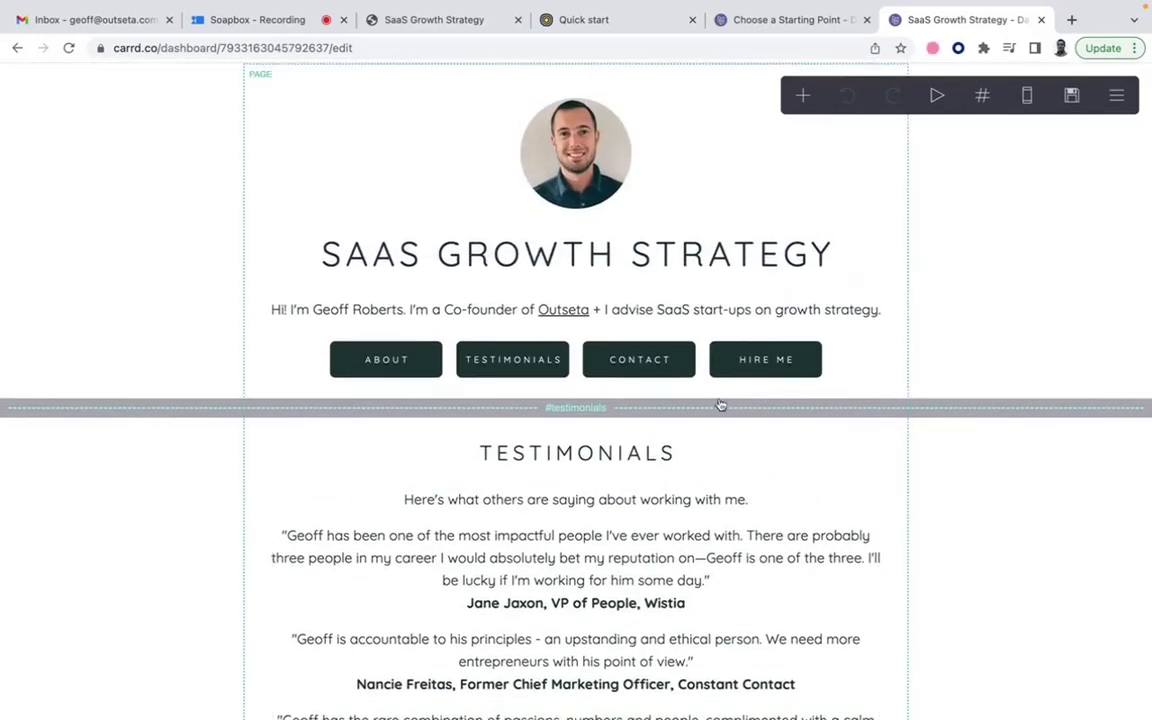
{"action": "scroll", "coordinate": [720, 405], "scroll_direction": "down", "scroll_amount": 1}
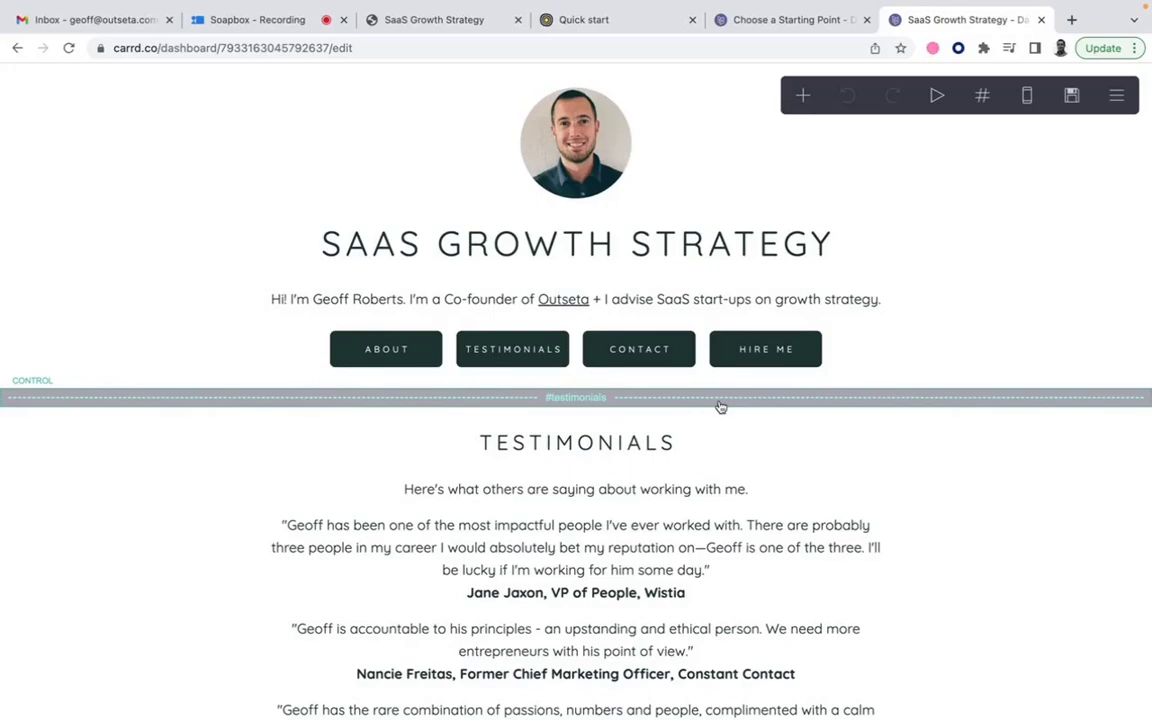
{"action": "scroll", "coordinate": [720, 406], "scroll_direction": "down", "scroll_amount": 15}
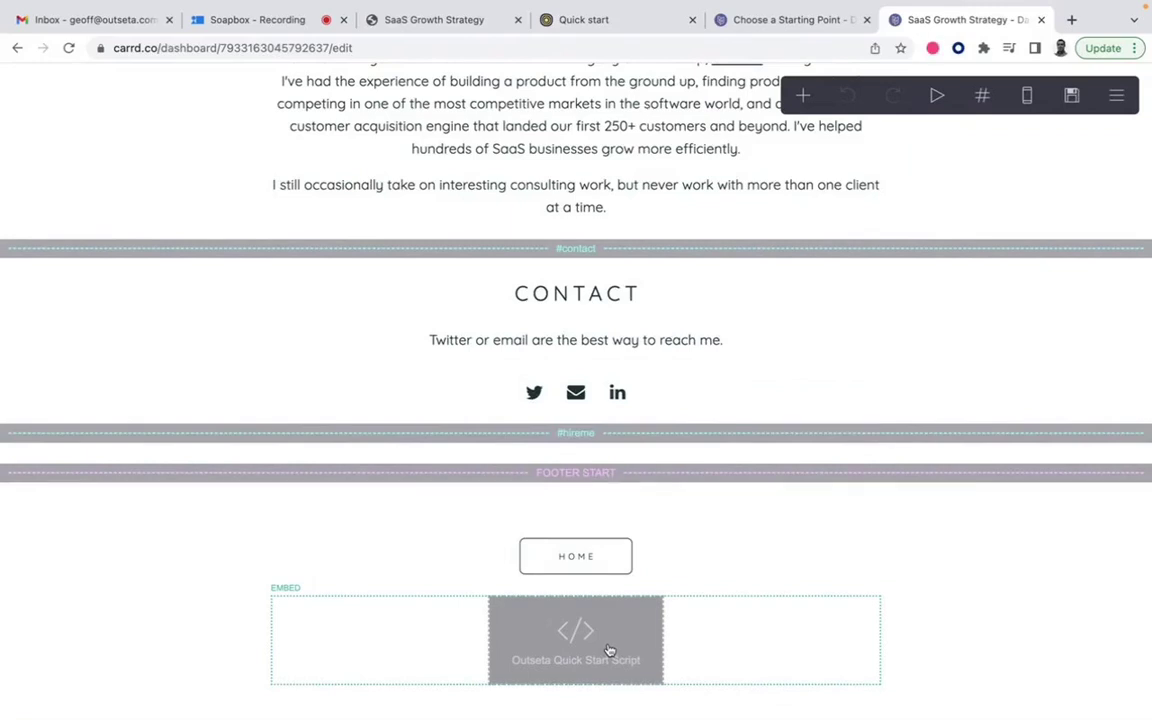
Open the Outseta Quick Start Script embed in the footer, show the available element types, and examine the embed's style and code
{"action": "left_click", "coordinate": [609, 650]}
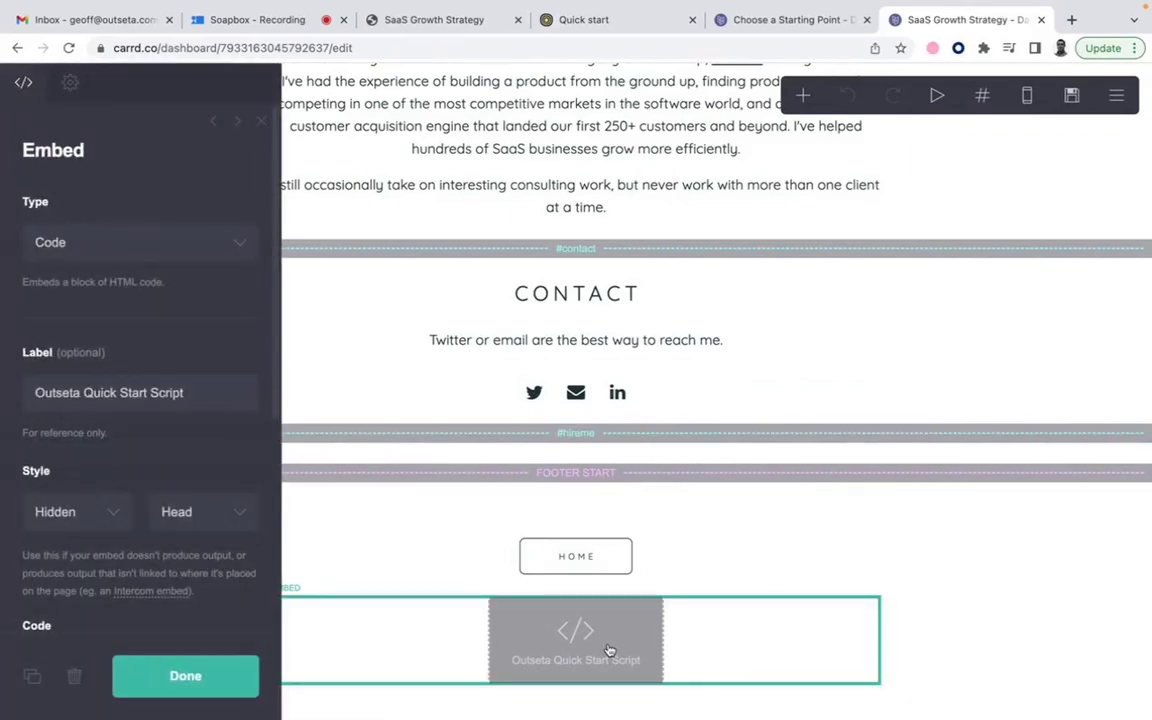
{"action": "left_click", "coordinate": [803, 96]}
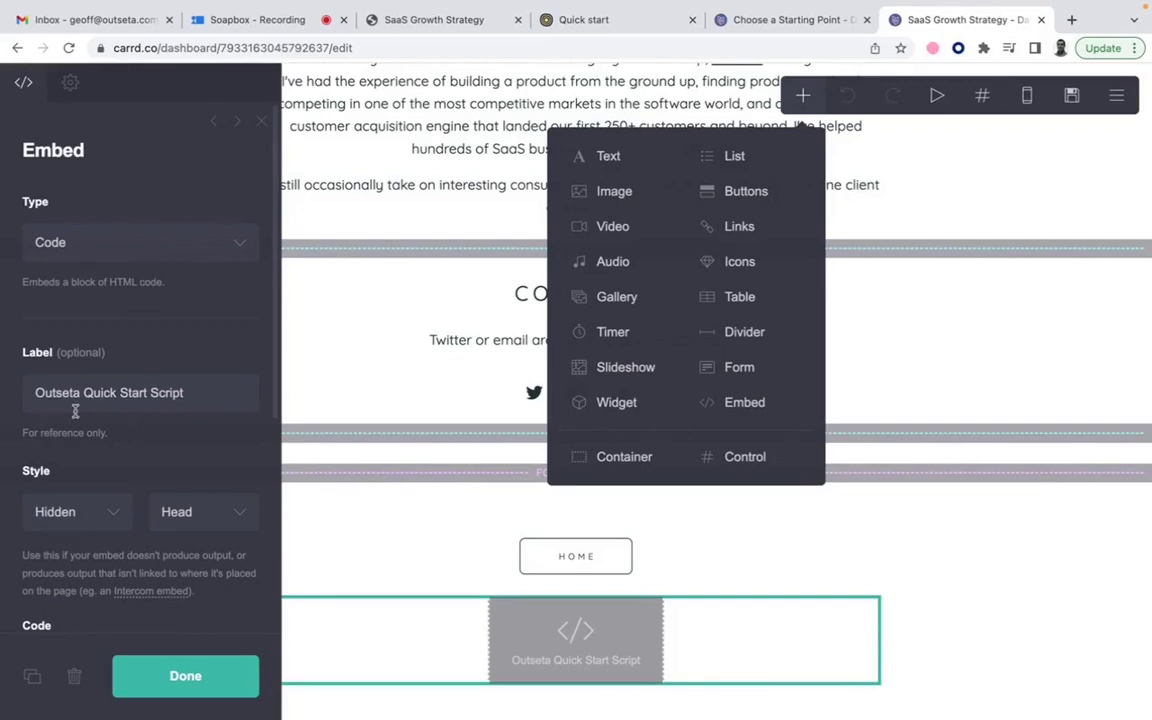
{"action": "scroll", "coordinate": [159, 409], "scroll_direction": "down", "scroll_amount": 1}
{"action": "scroll", "coordinate": [159, 409], "scroll_direction": "down", "scroll_amount": 2}
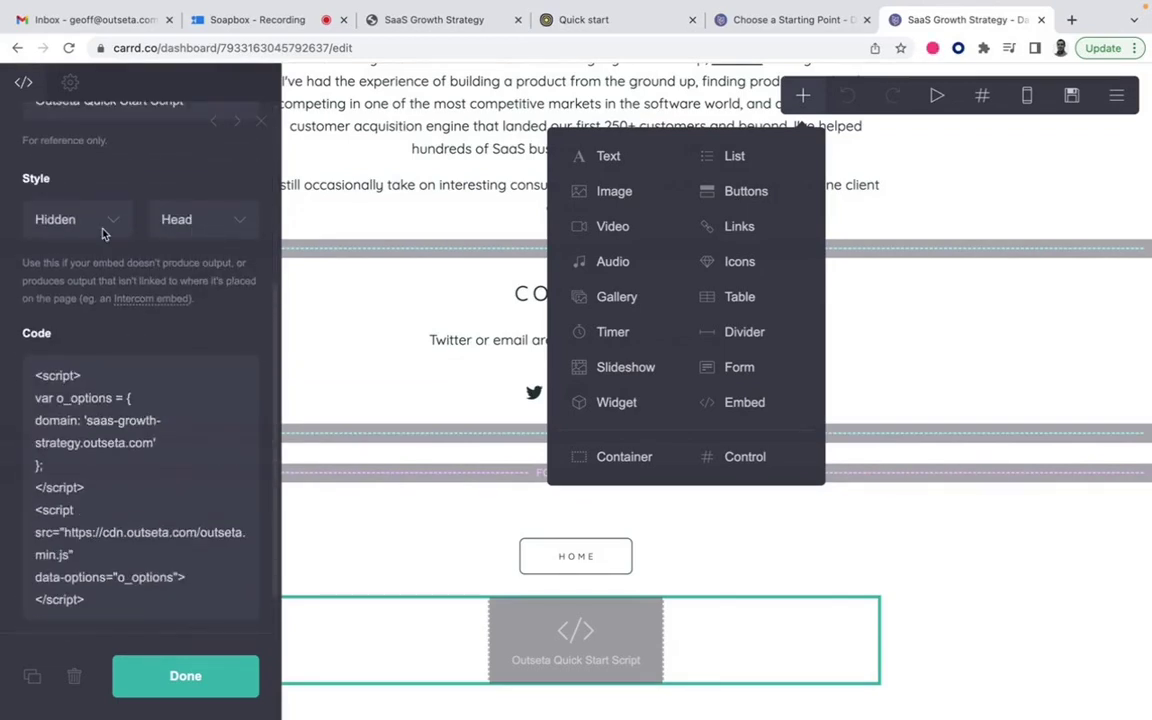
{"action": "scroll", "coordinate": [166, 390], "scroll_direction": "down", "scroll_amount": 1}
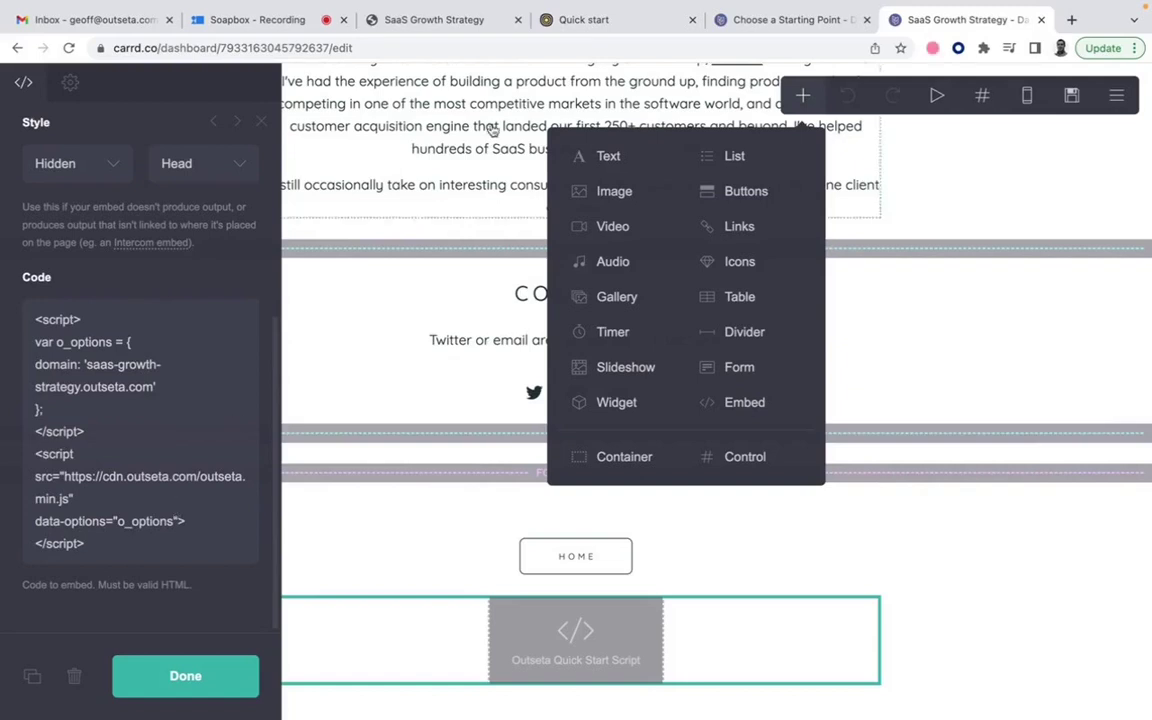
Check the head script on Outseta's Quick start page against the embed code and return to the Carrd editor
{"action": "left_click", "coordinate": [603, 22]}
{"action": "mouse_move", "coordinate": [35, 488]}
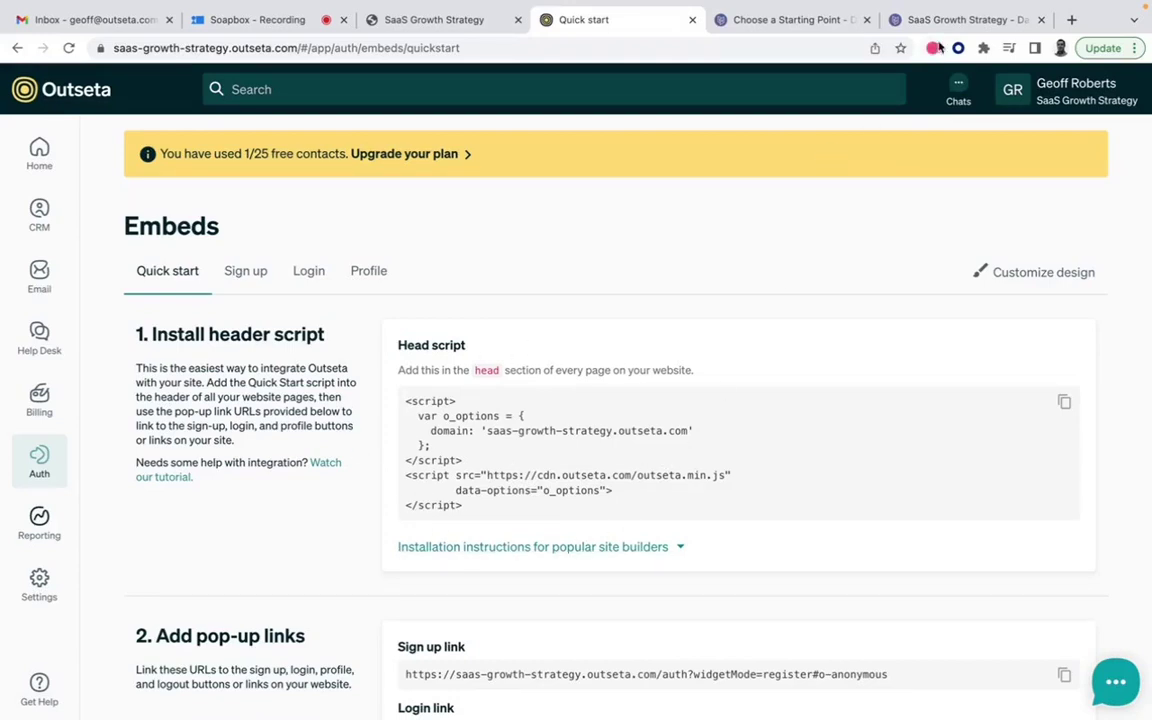
{"action": "left_click", "coordinate": [905, 20]}
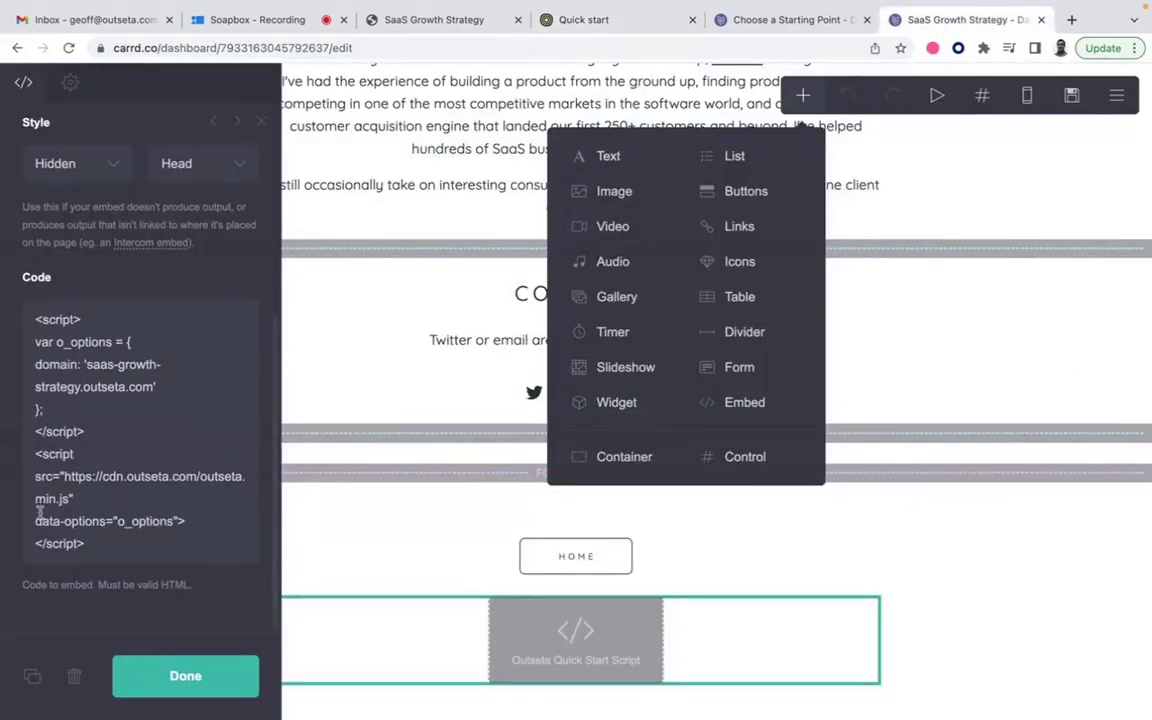
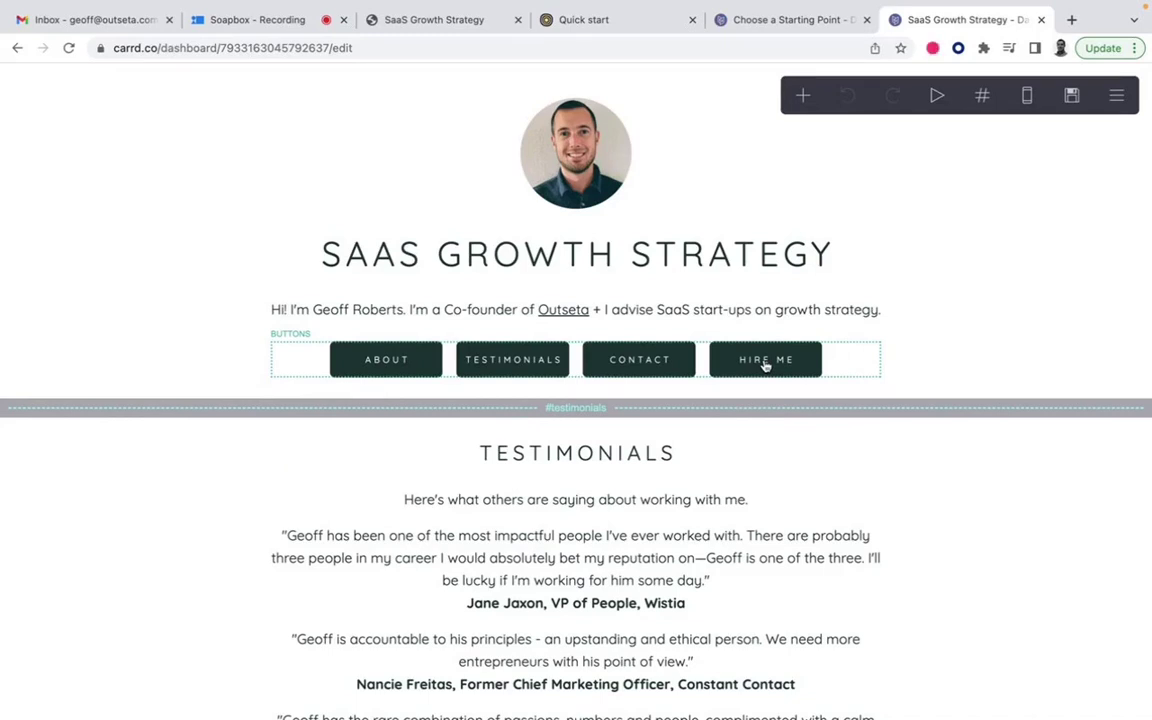
Open the settings of the Hire Me button in the site header and examine its label and Outseta URL
{"action": "left_click", "coordinate": [765, 362]}
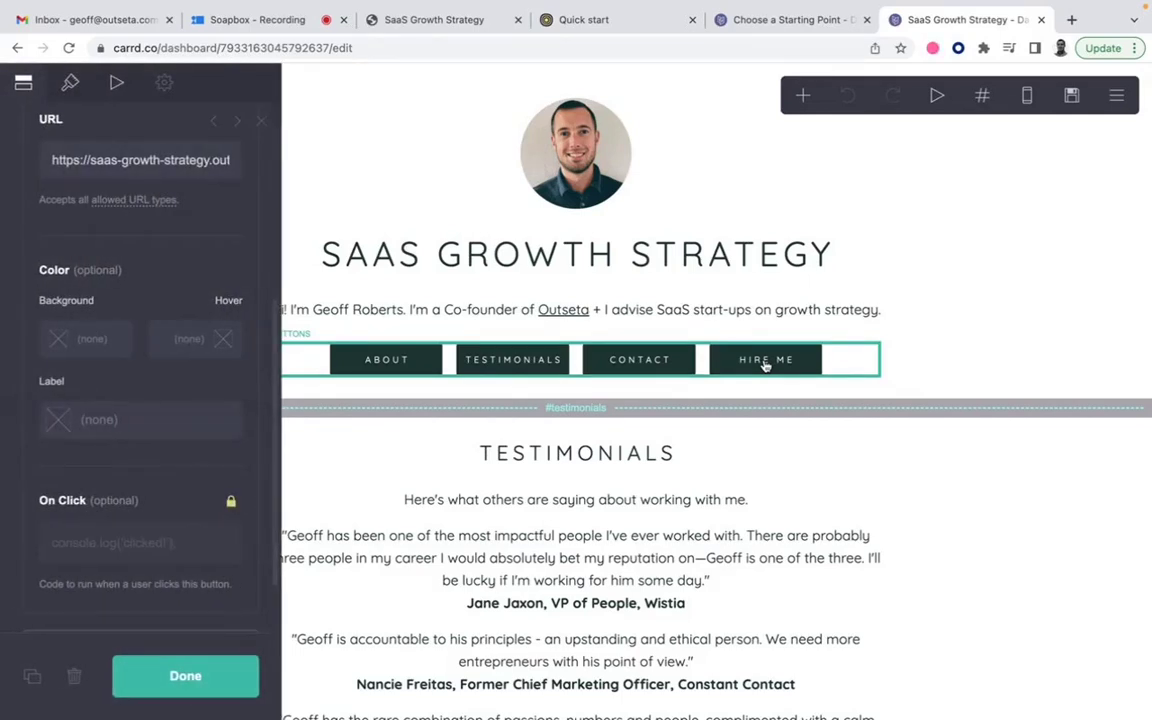
{"action": "scroll", "coordinate": [200, 165], "scroll_direction": "up", "scroll_amount": 1}
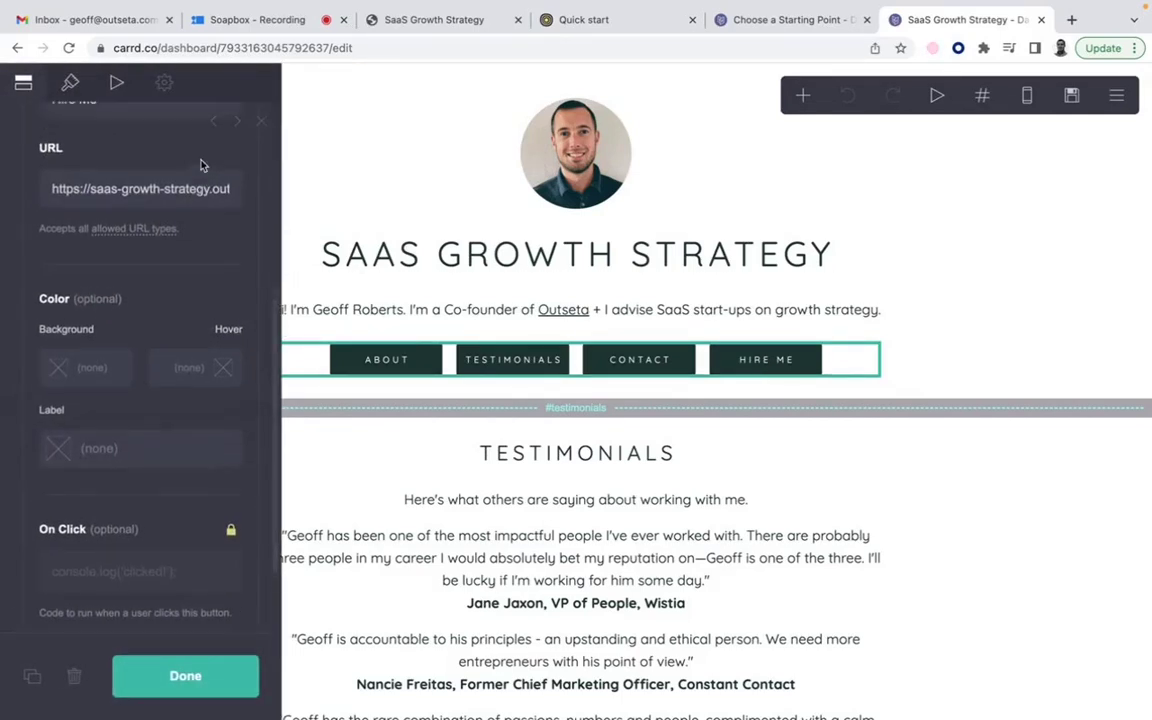
{"action": "scroll", "coordinate": [200, 165], "scroll_direction": "up", "scroll_amount": 3}
{"action": "left_click", "coordinate": [190, 258]}
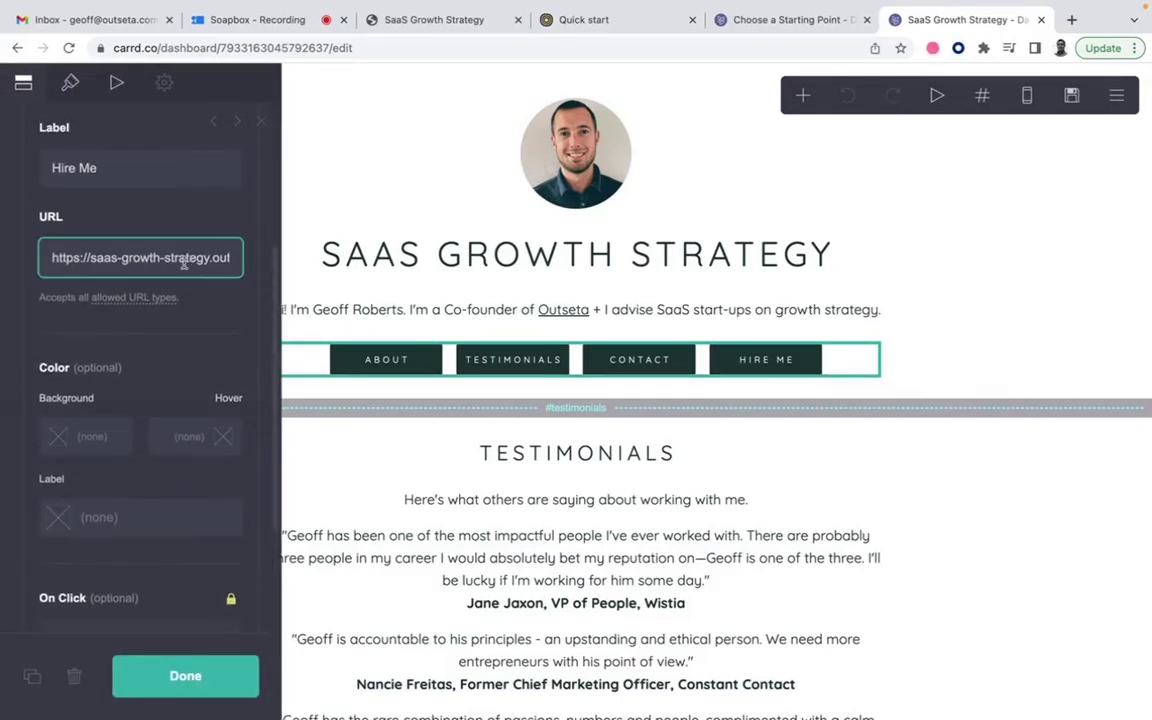
{"action": "scroll", "coordinate": [185, 260], "scroll_direction": "up", "scroll_amount": 1}
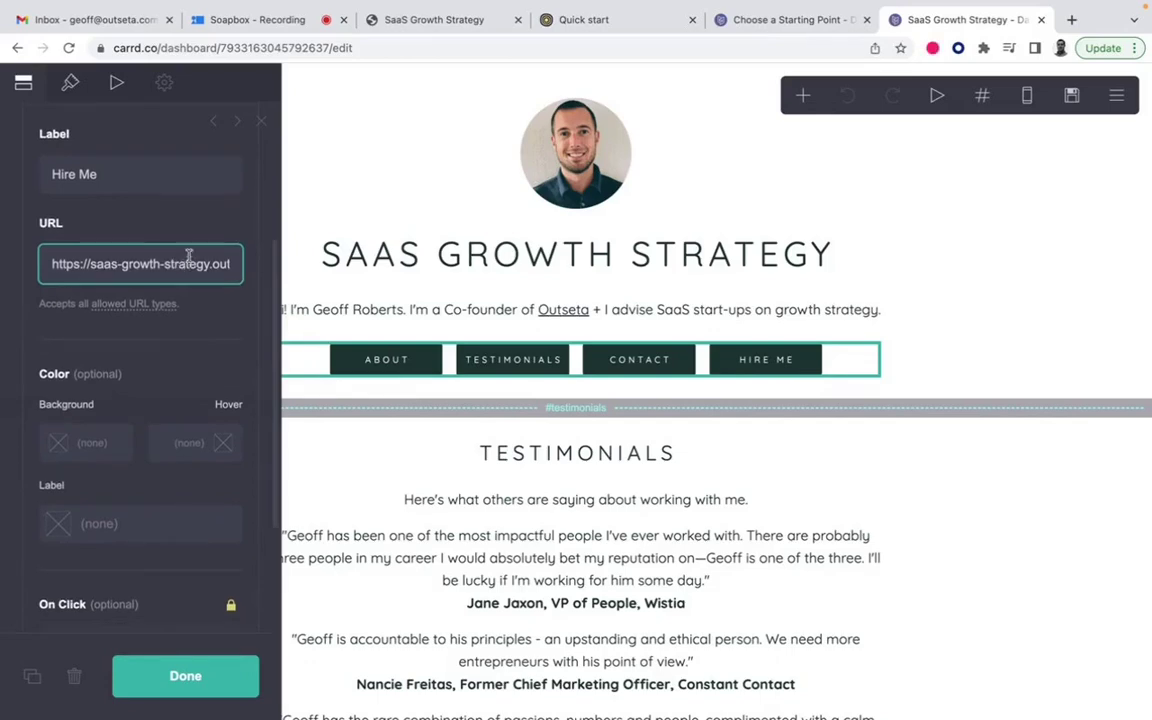
Switch to Outseta and review the Stripe billing settings and the list of consulting plans
{"action": "left_click", "coordinate": [594, 22]}
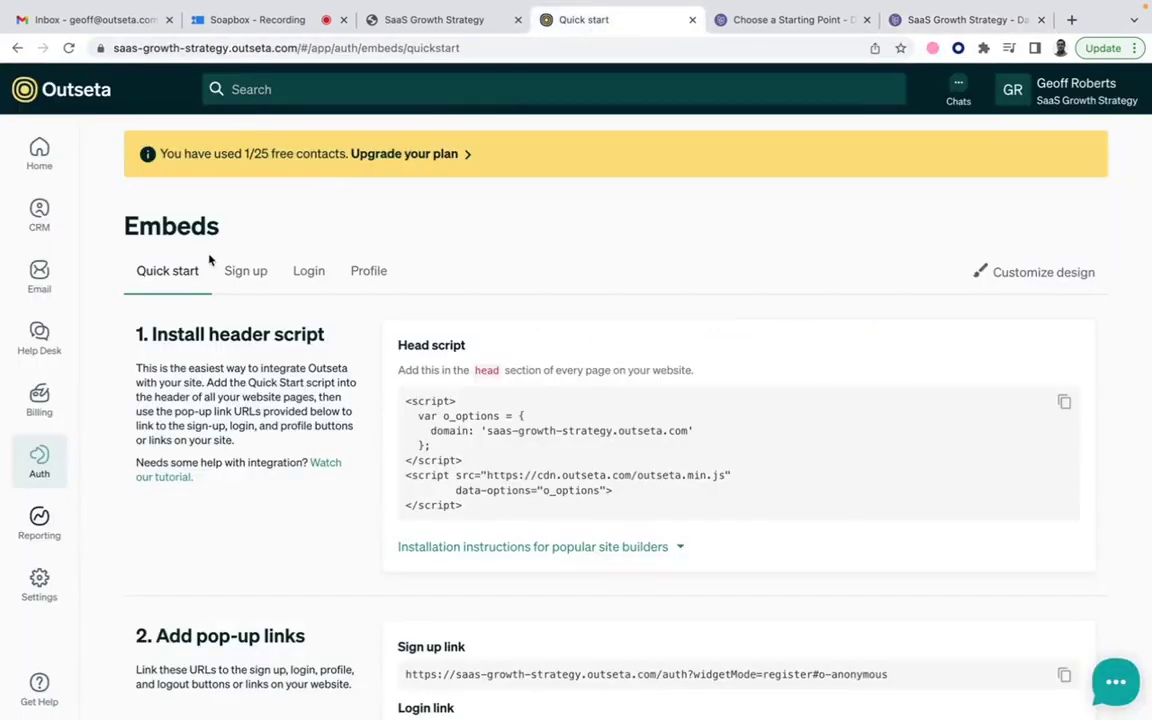
{"action": "mouse_move", "coordinate": [57, 399]}
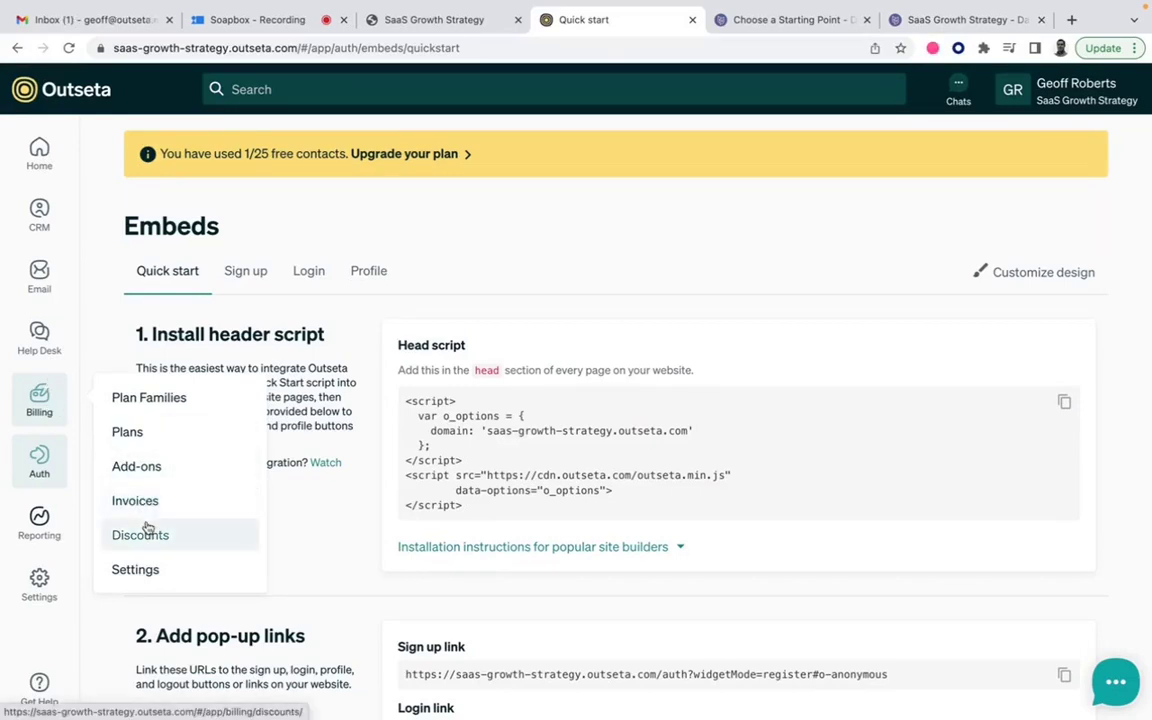
{"action": "left_click", "coordinate": [150, 569]}
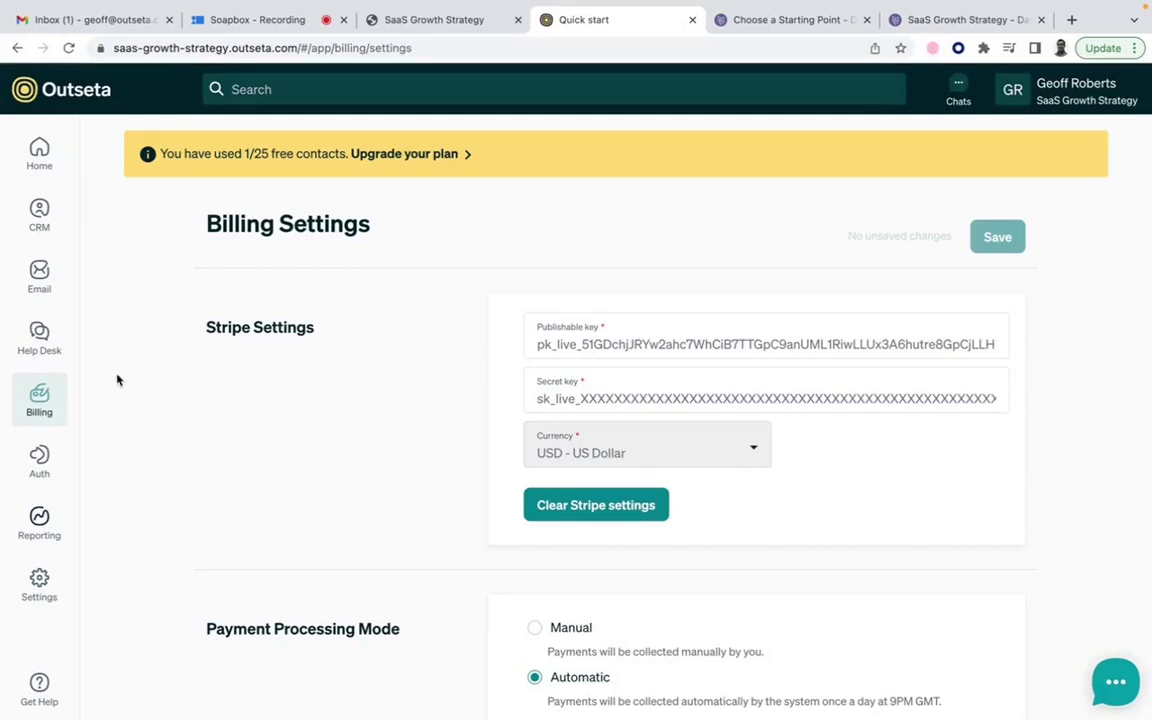
{"action": "left_click", "coordinate": [124, 433]}
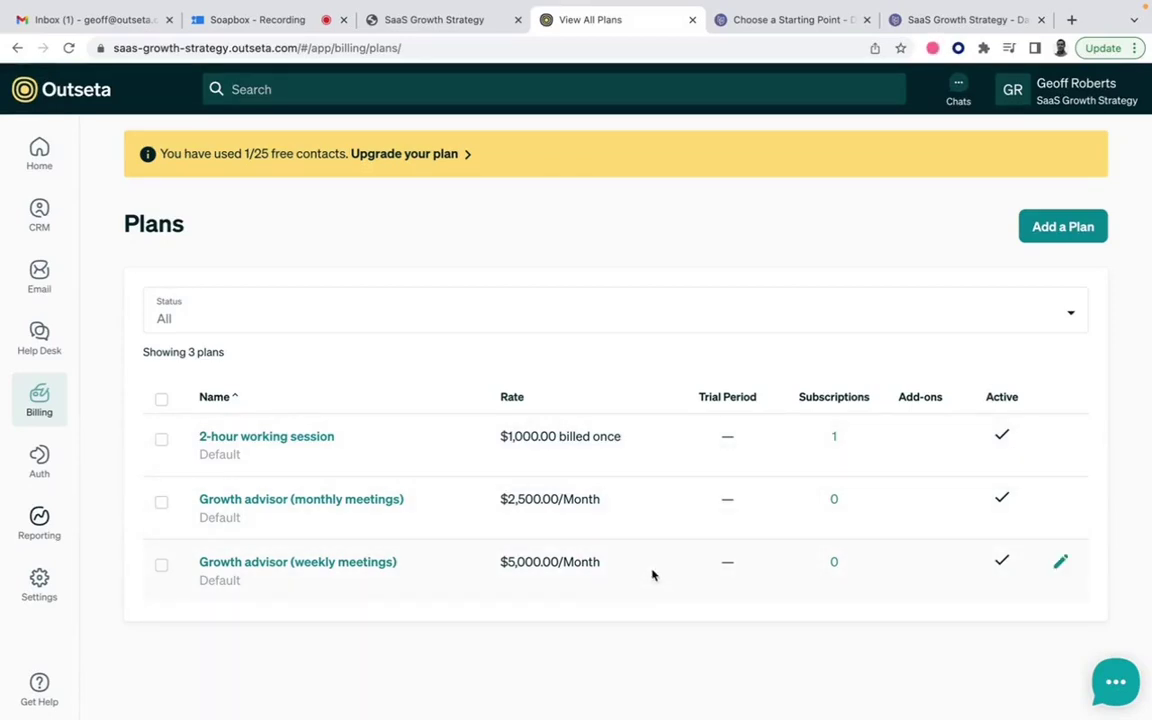
Open Outseta's Quick start embeds page and highlight the sign up URL among the pop-up links
{"action": "mouse_move", "coordinate": [52, 411]}
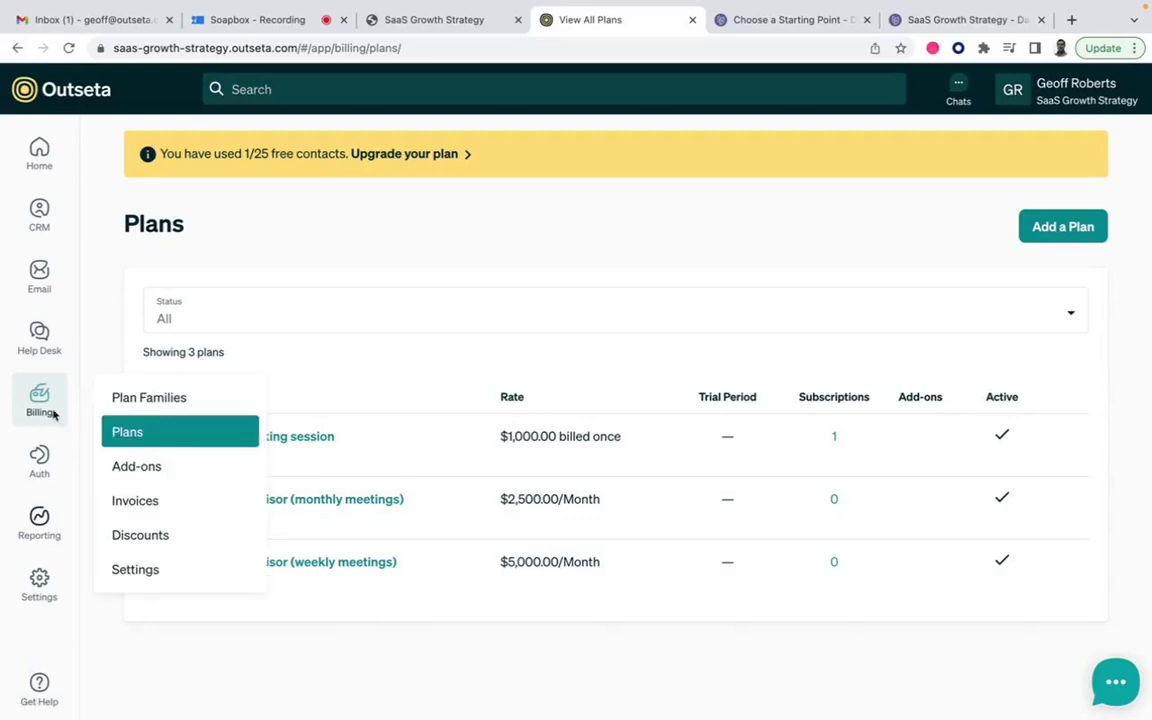
{"action": "mouse_move", "coordinate": [44, 458]}
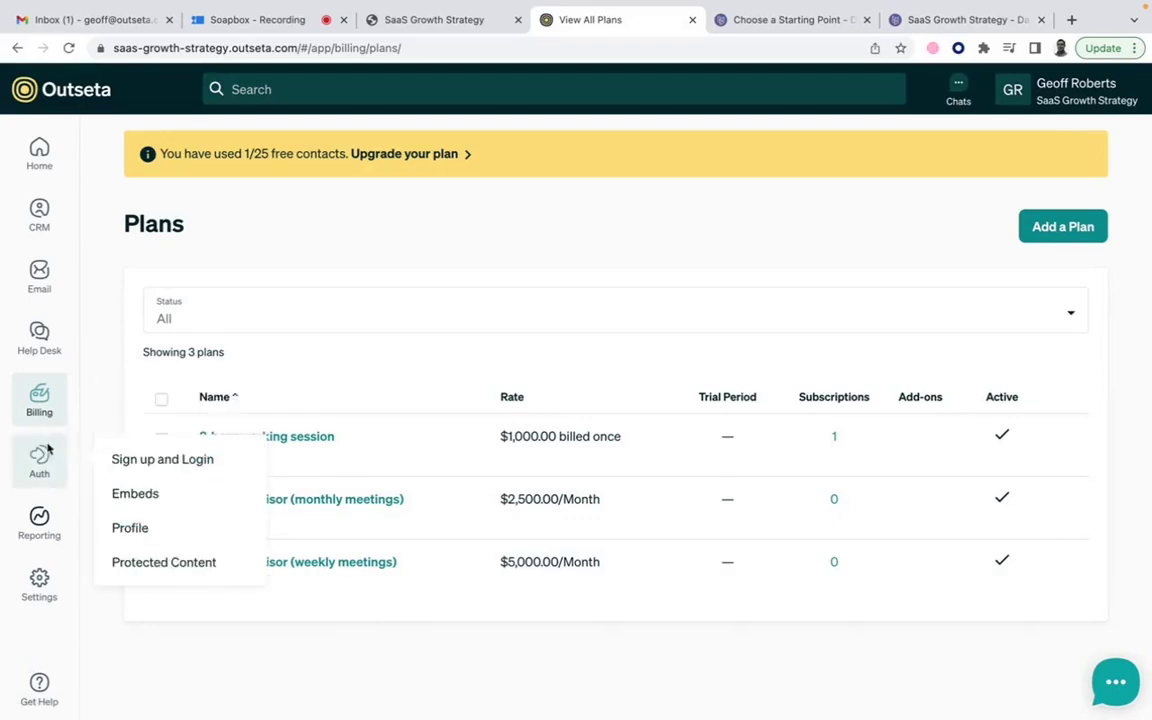
{"action": "left_click", "coordinate": [141, 491]}
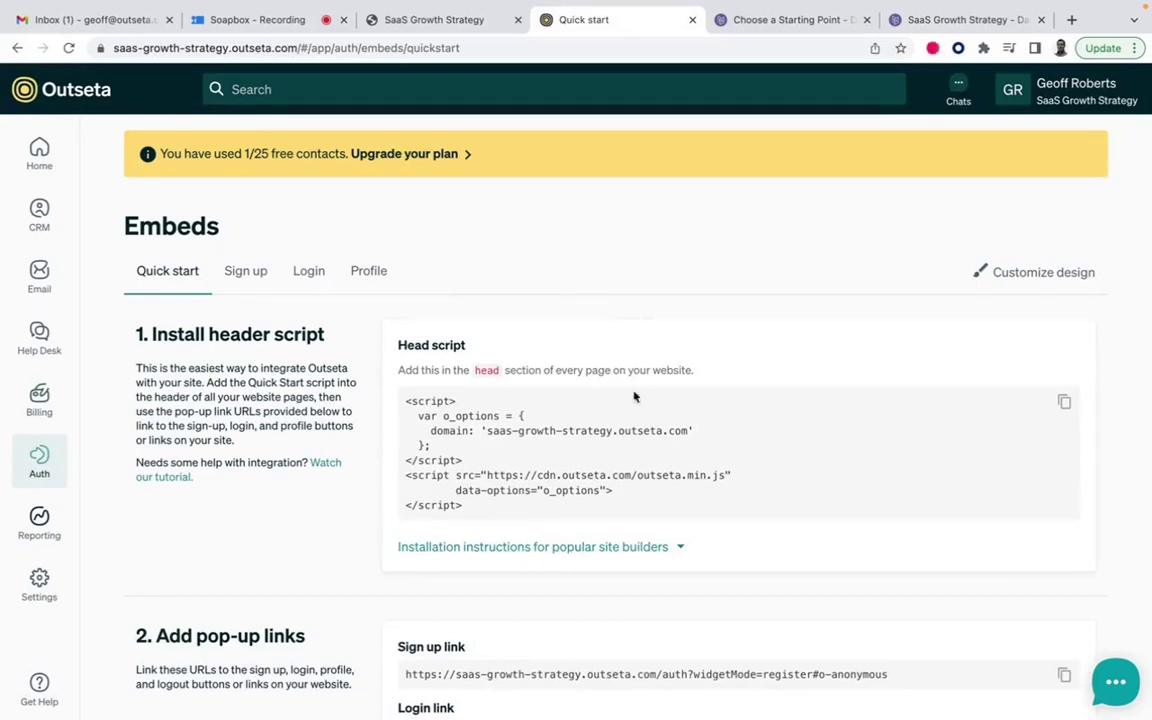
{"action": "scroll", "coordinate": [550, 478], "scroll_direction": "down", "scroll_amount": 3}
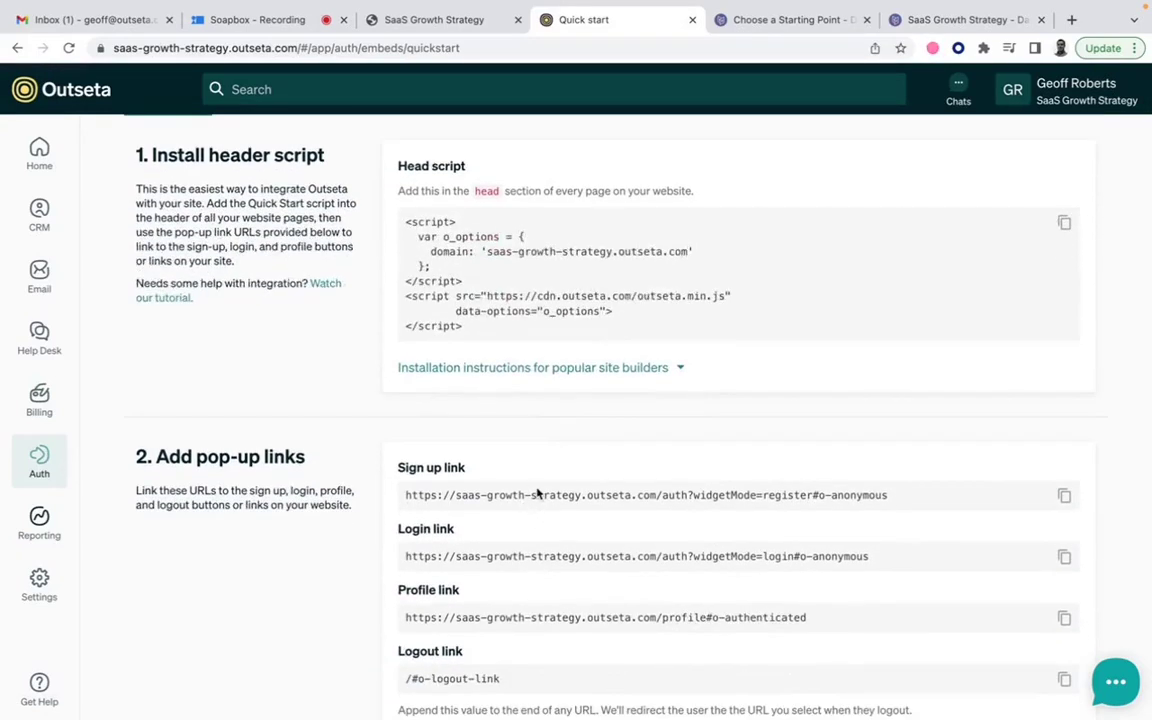
{"action": "triple_click", "coordinate": [537, 494]}
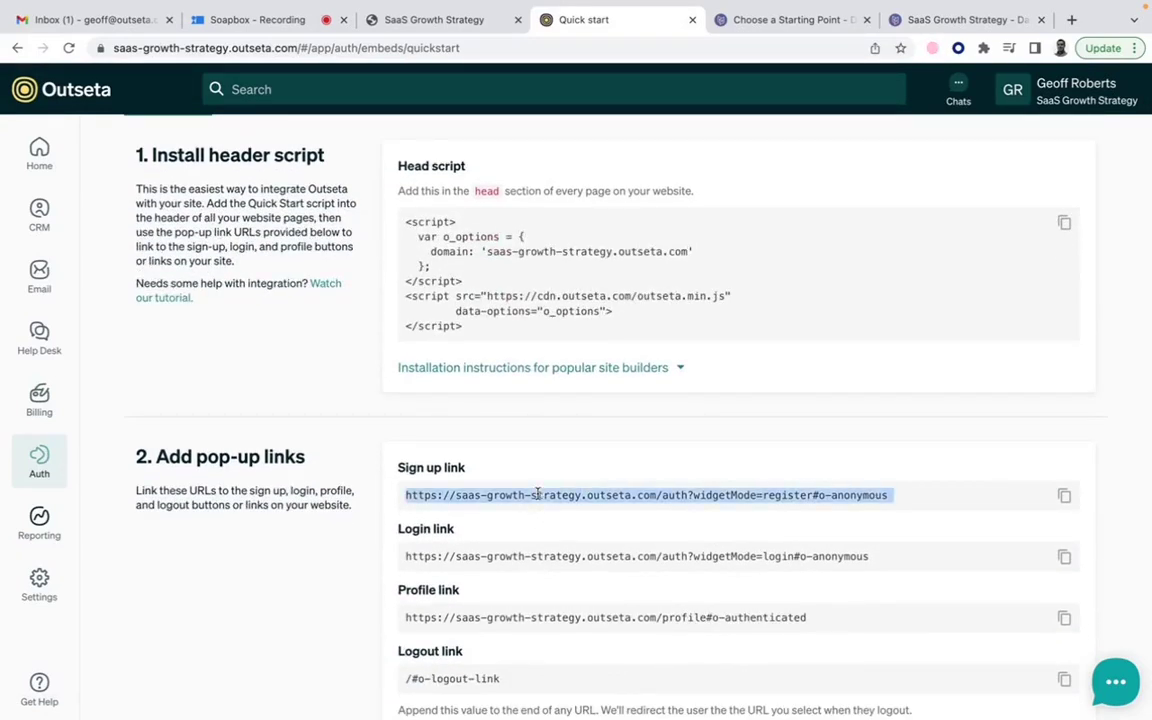
{"action": "scroll", "coordinate": [537, 494], "scroll_direction": "up", "scroll_amount": 3}
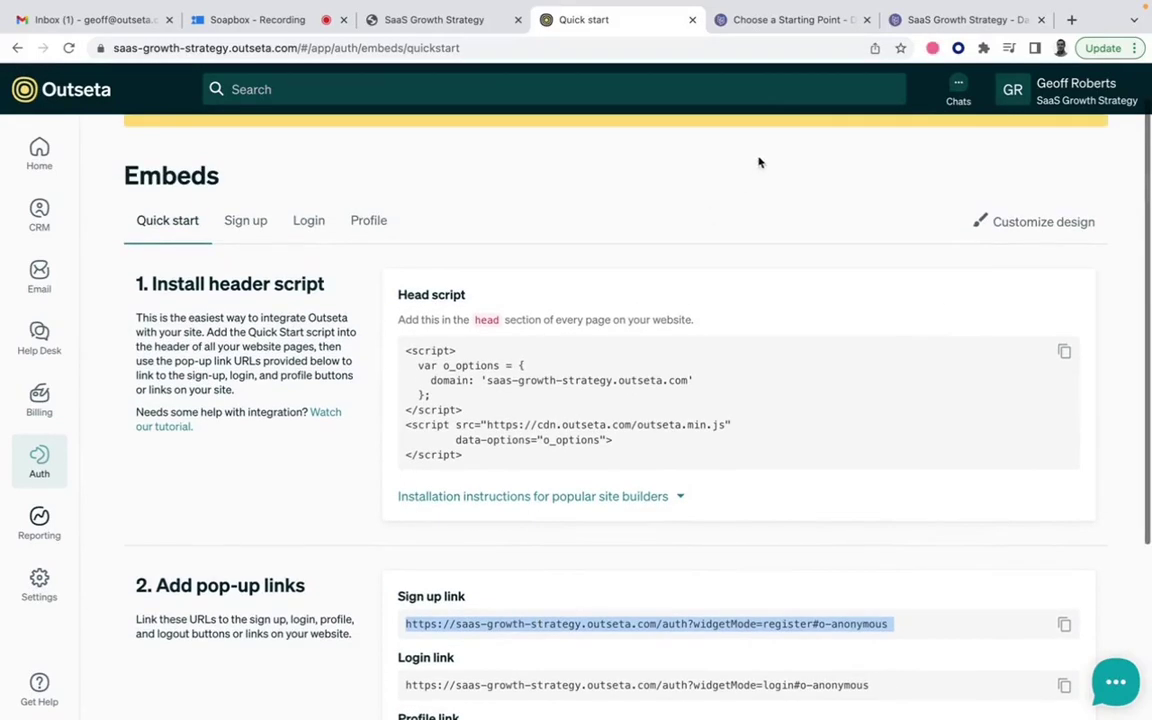
Close the Carrd template gallery and finish editing the Hire Me button in the site editor
{"action": "left_click", "coordinate": [804, 21]}
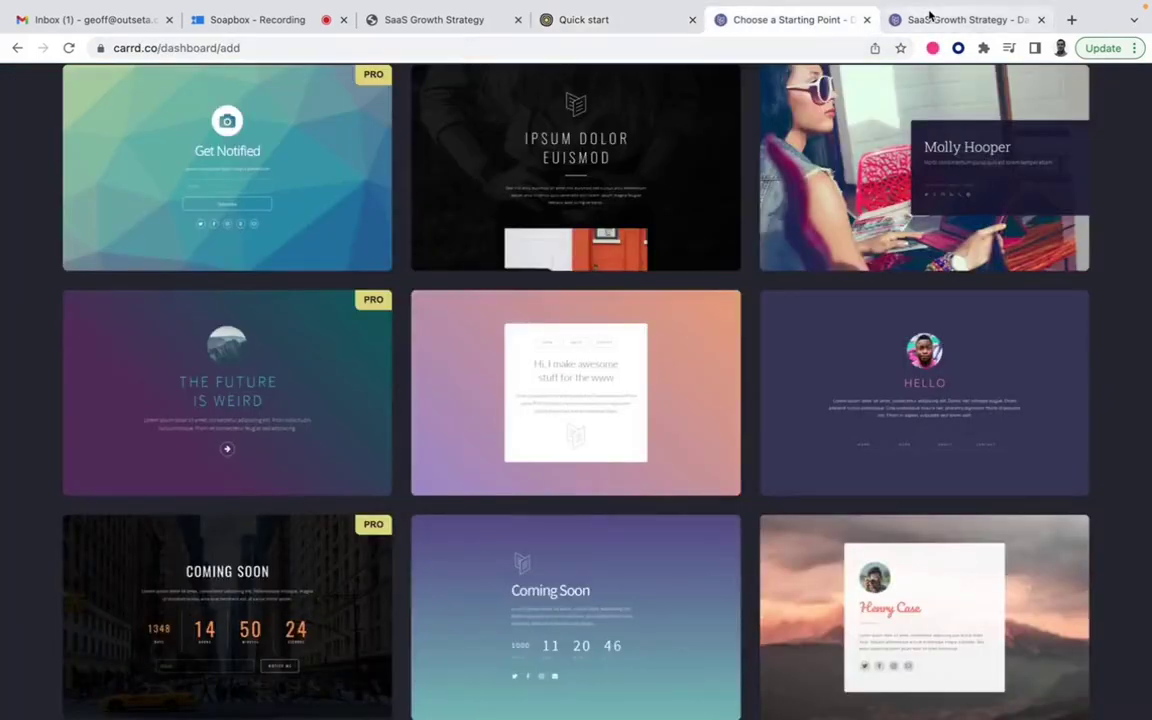
{"action": "left_click", "coordinate": [866, 20]}
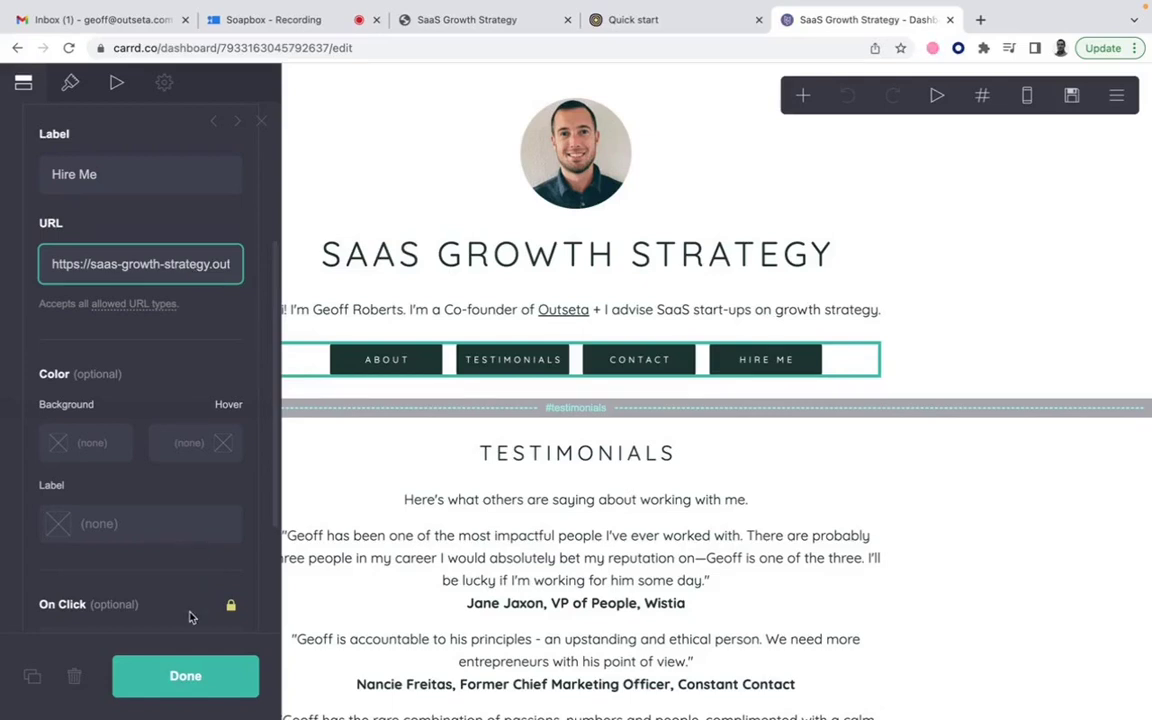
{"action": "left_click", "coordinate": [245, 675]}
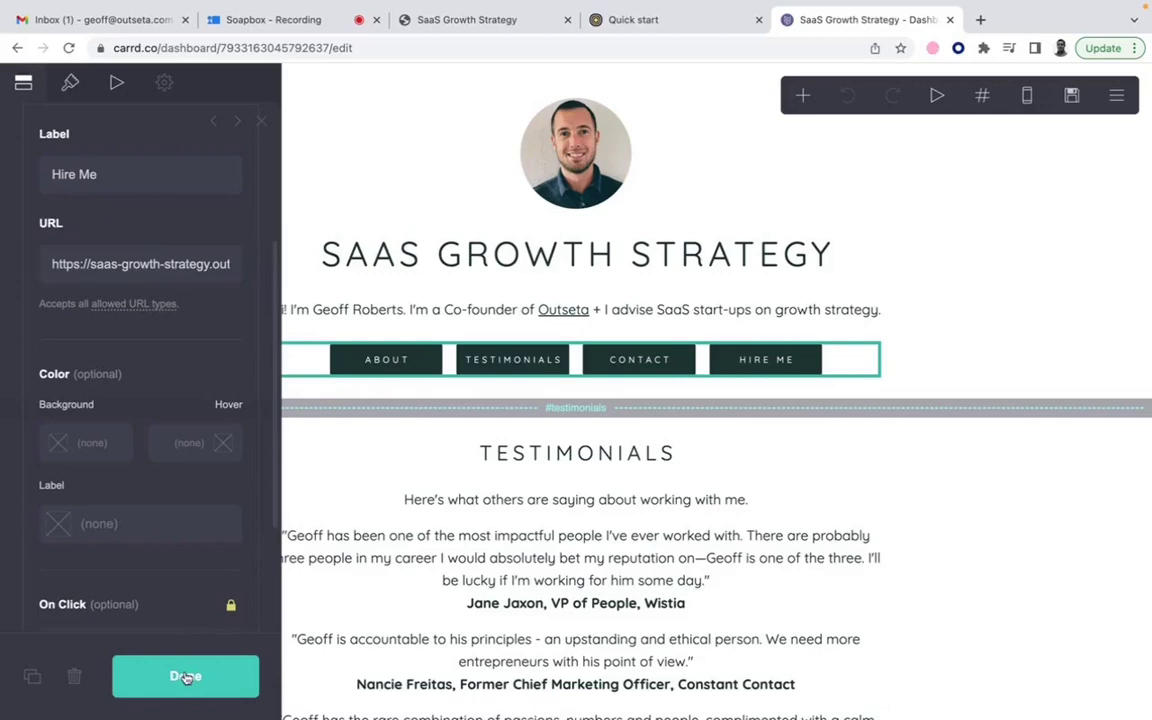
Open Outseta's Sign up and Login settings and review the login options and sign up form fields
{"action": "left_click", "coordinate": [676, 22]}
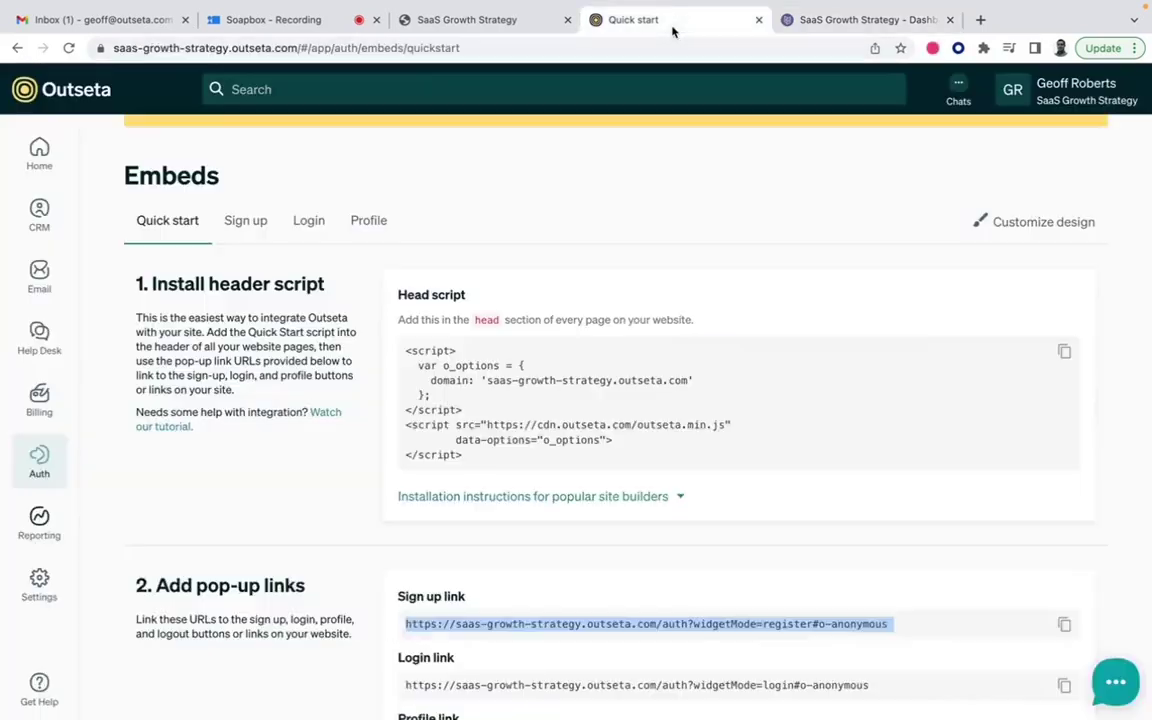
{"action": "mouse_move", "coordinate": [57, 461]}
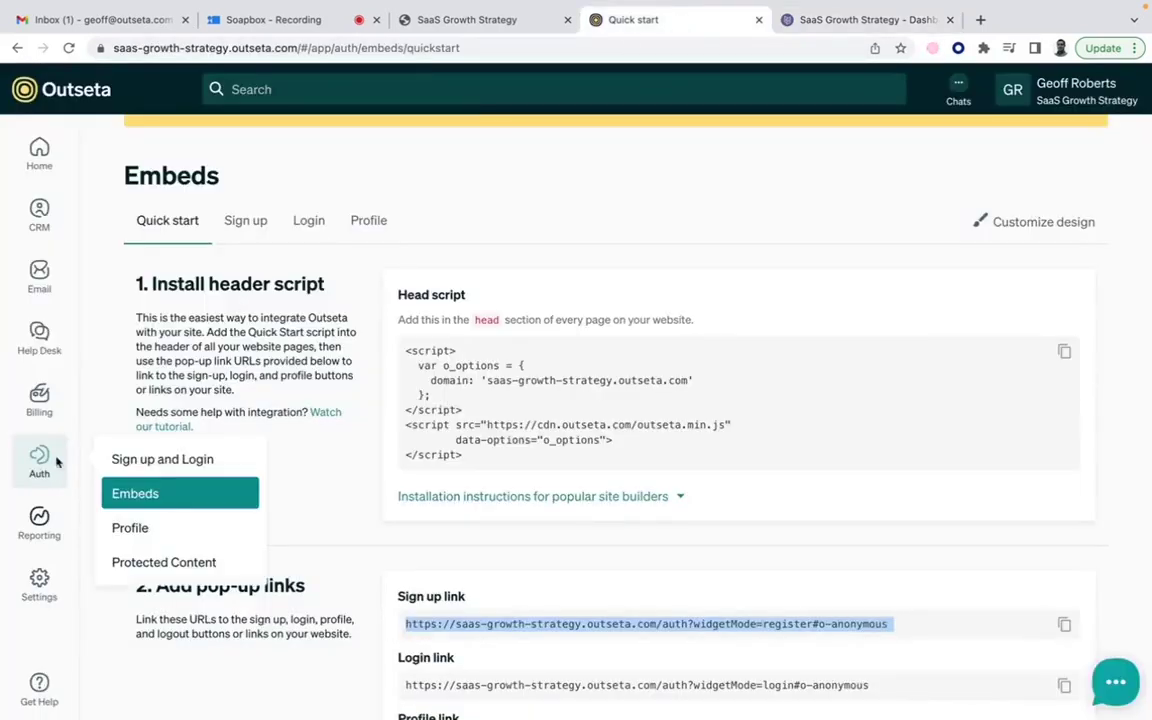
{"action": "left_click", "coordinate": [160, 459]}
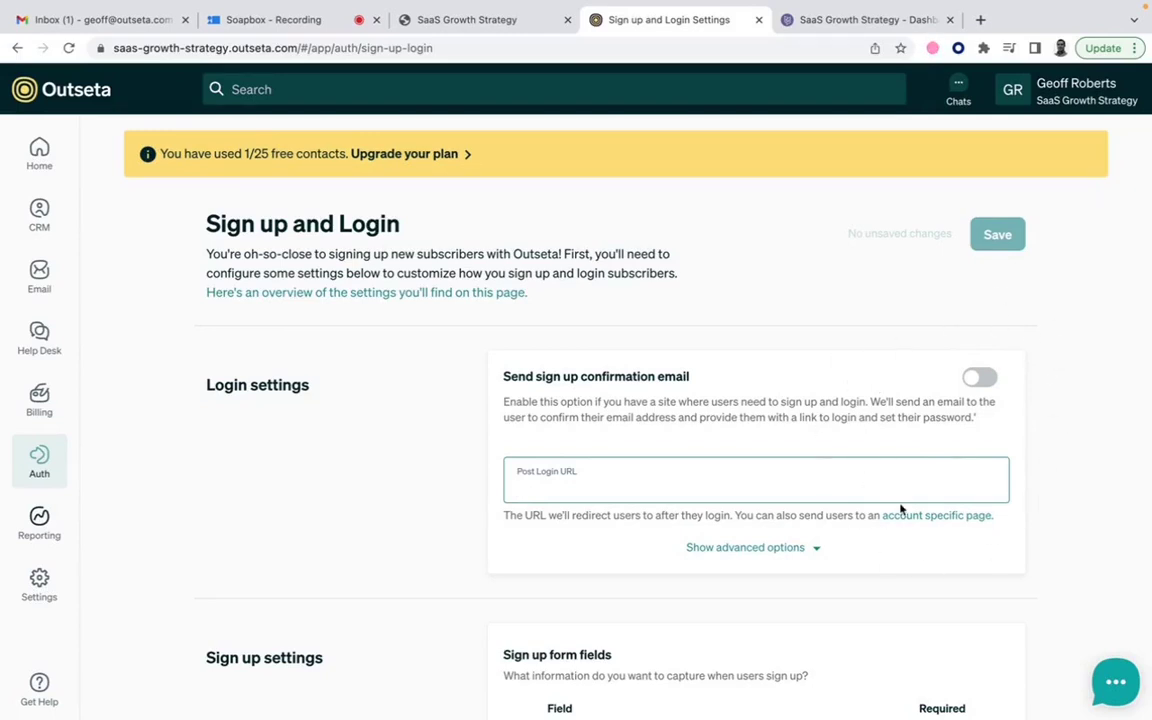
{"action": "scroll", "coordinate": [900, 509], "scroll_direction": "down", "scroll_amount": 3}
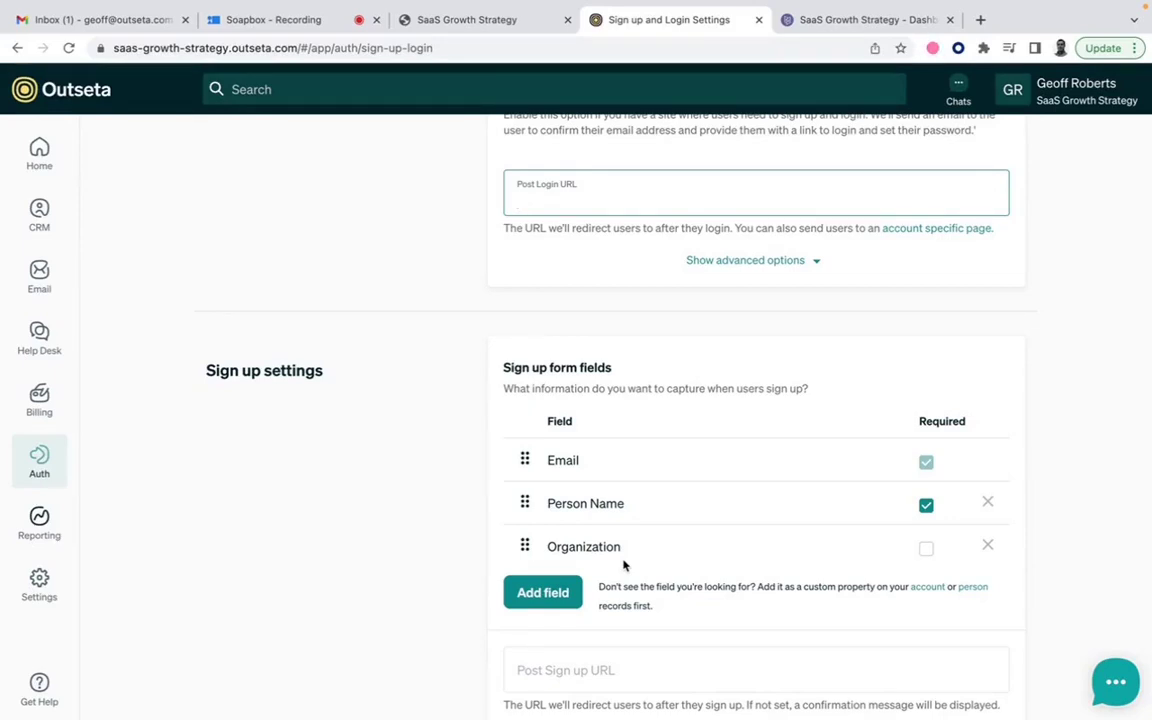
{"action": "scroll", "coordinate": [784, 368], "scroll_direction": "up", "scroll_amount": 1}
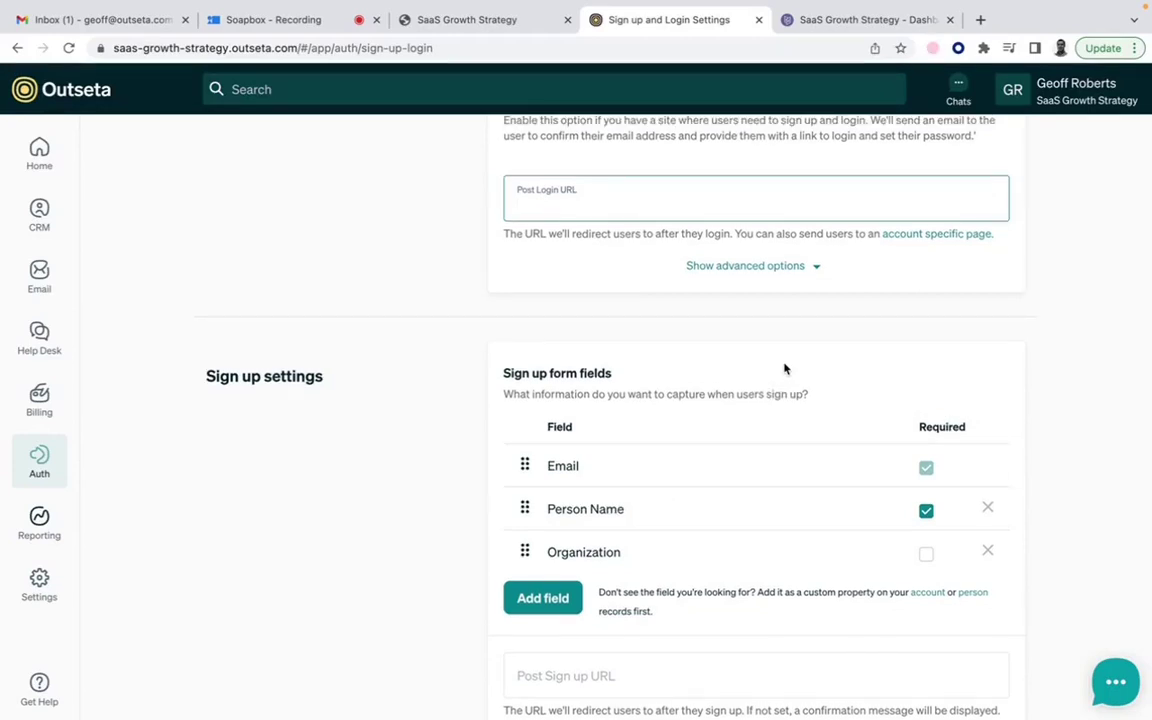
{"action": "scroll", "coordinate": [784, 368], "scroll_direction": "up", "scroll_amount": 5}
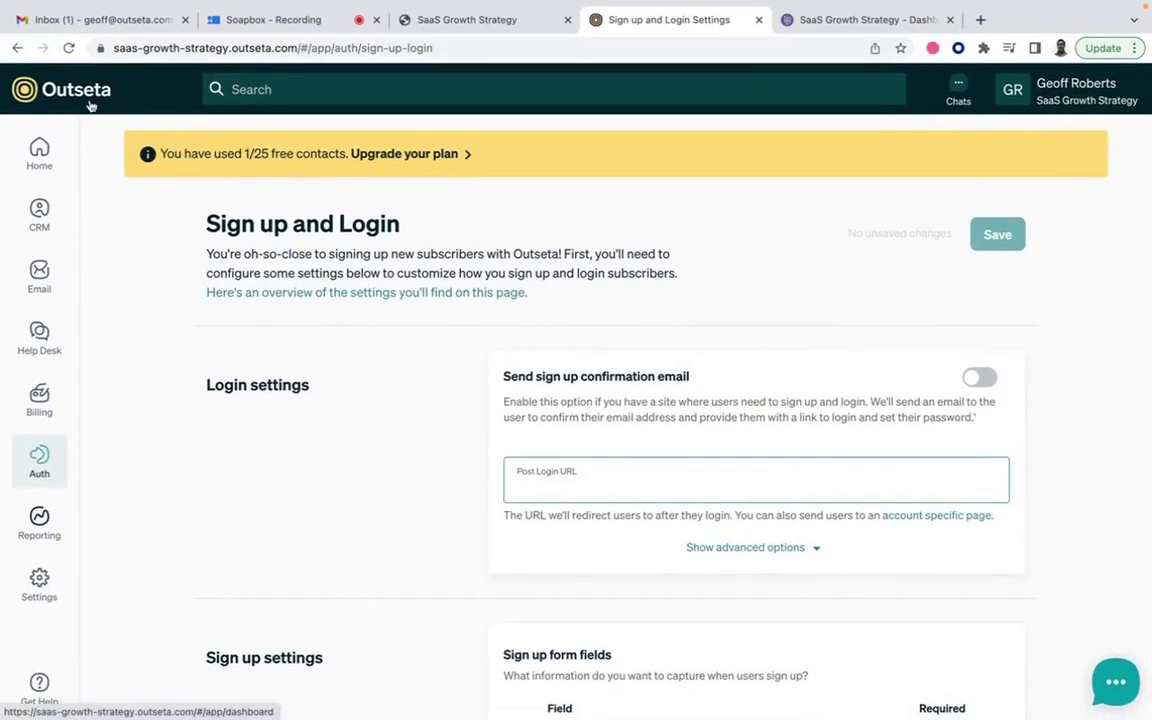
View Outseta's dashboard and CRM accounts, look over the email, help desk, billing and reporting features, and switch to the published SaaS Growth Strategy site
{"action": "left_click", "coordinate": [89, 104]}
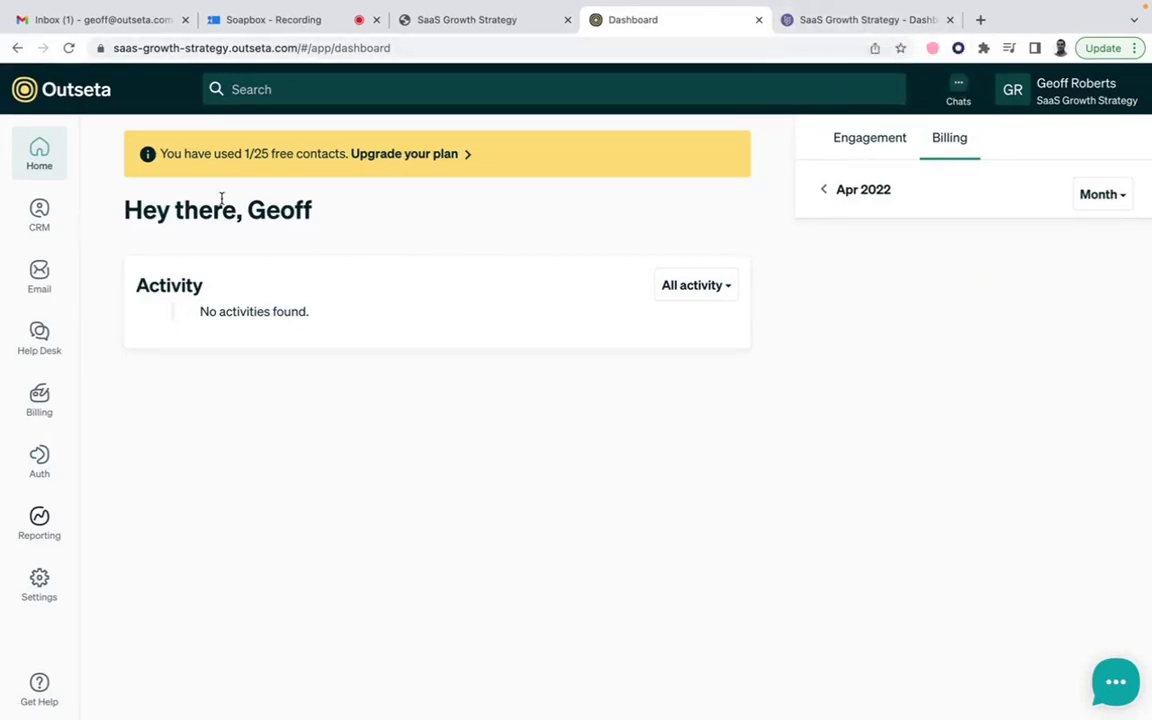
{"action": "mouse_move", "coordinate": [22, 232]}
{"action": "left_click", "coordinate": [118, 246]}
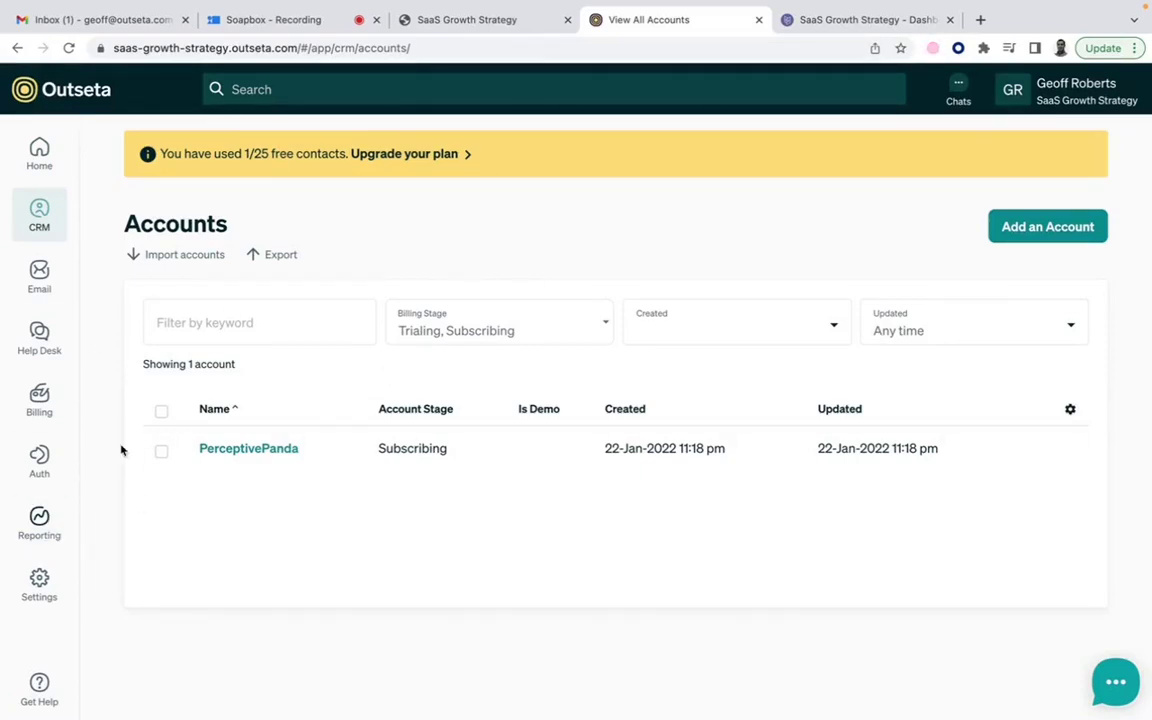
{"action": "mouse_move", "coordinate": [40, 286]}
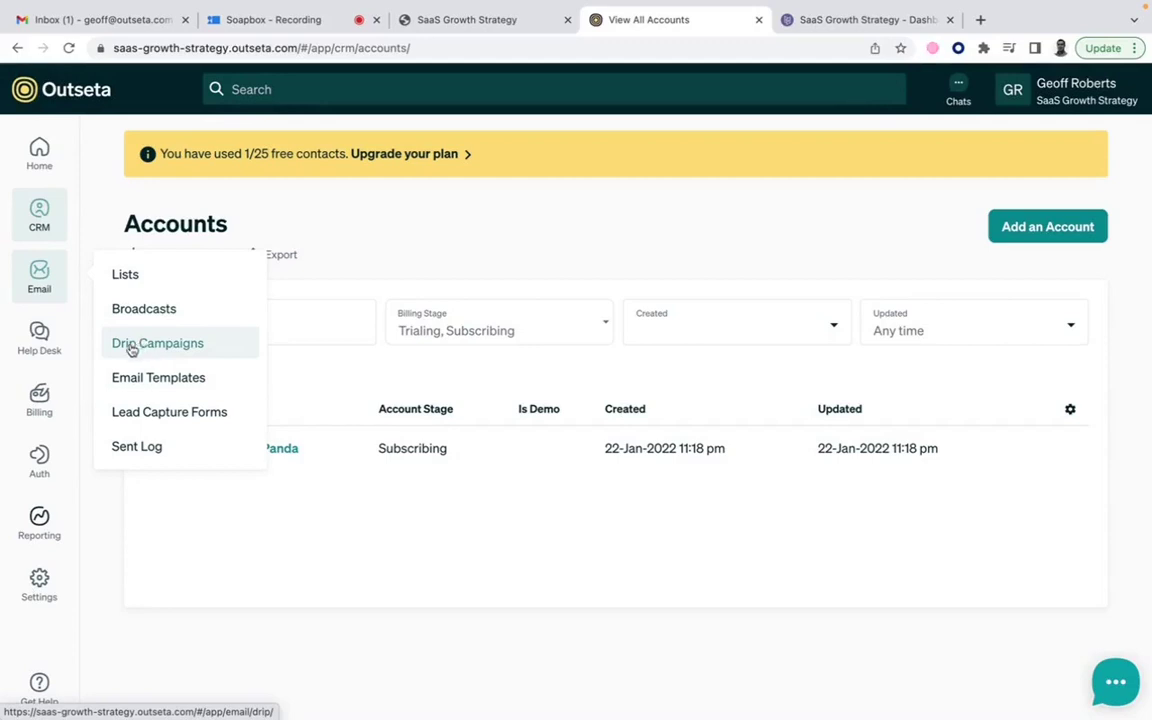
{"action": "mouse_move", "coordinate": [54, 350]}
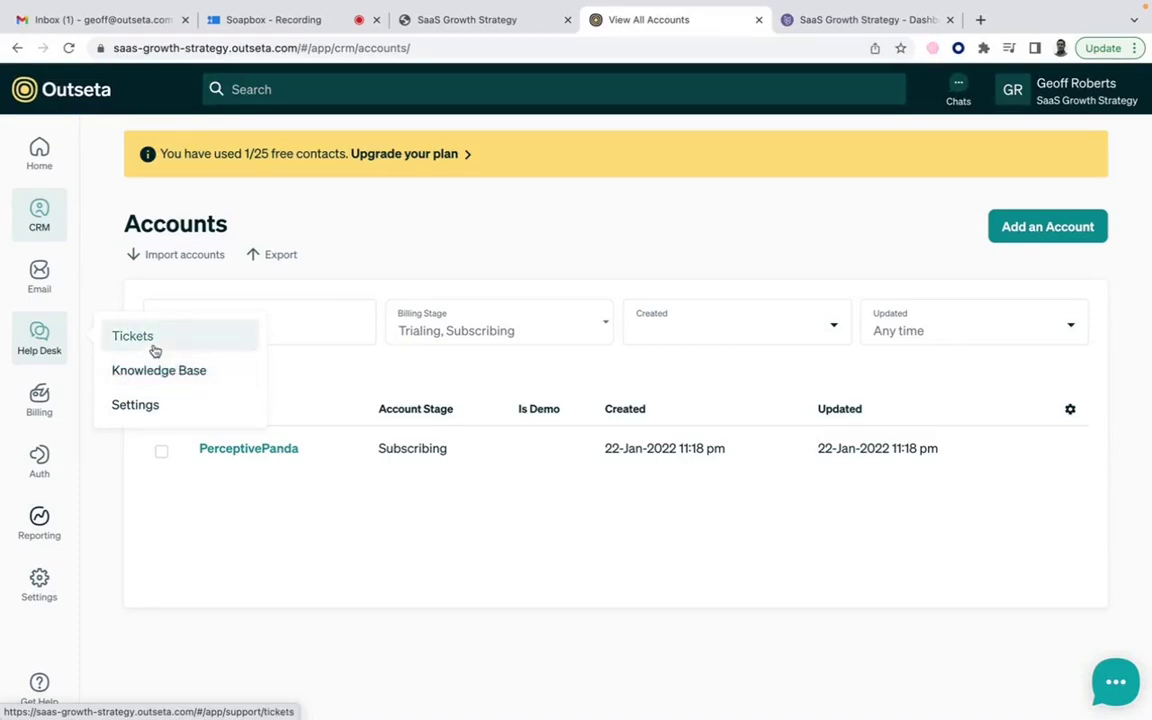
{"action": "mouse_move", "coordinate": [52, 406]}
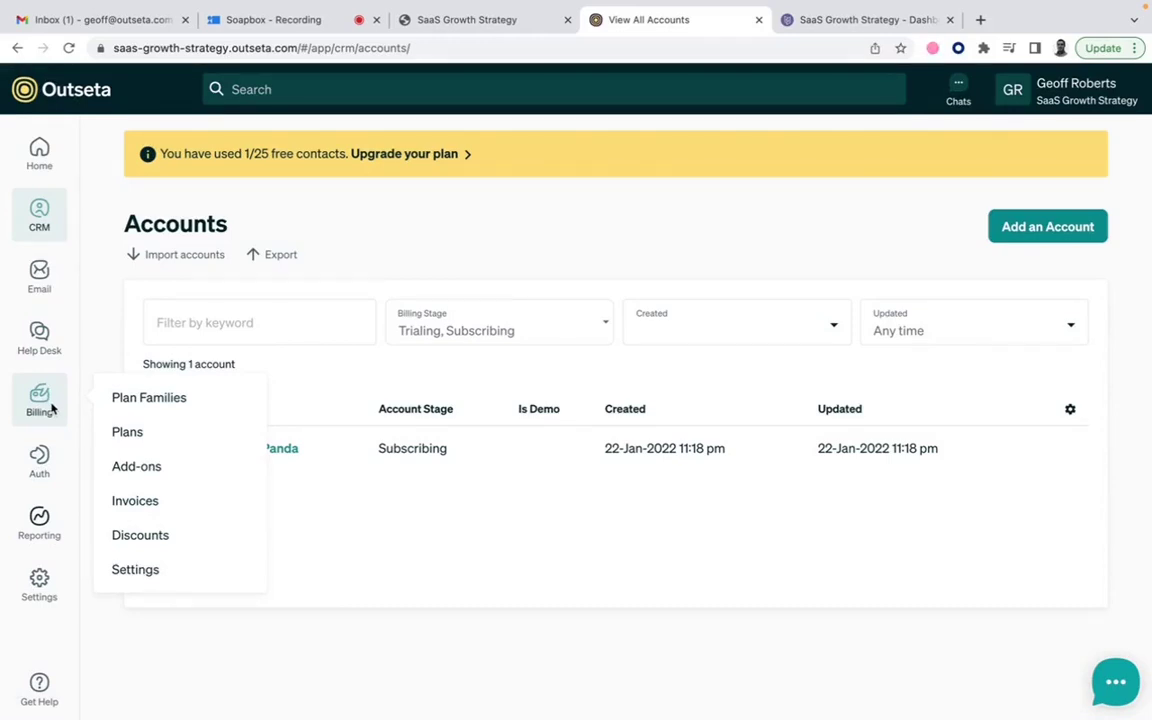
{"action": "mouse_move", "coordinate": [52, 520]}
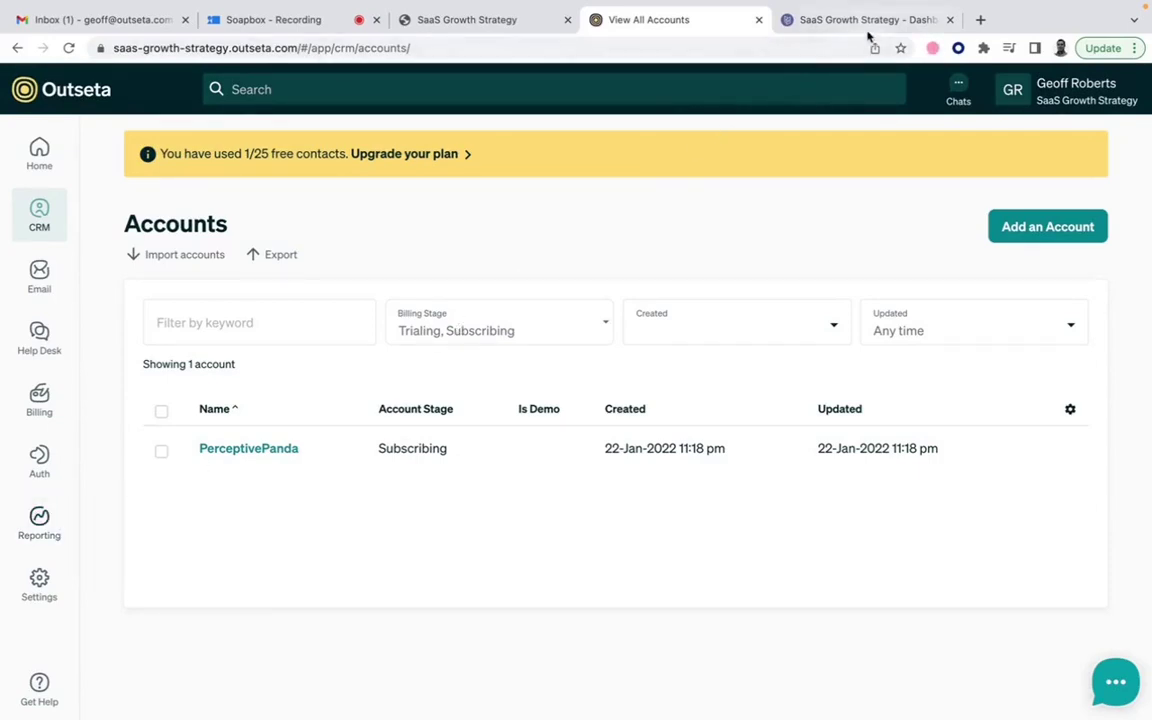
{"action": "left_click", "coordinate": [490, 20]}
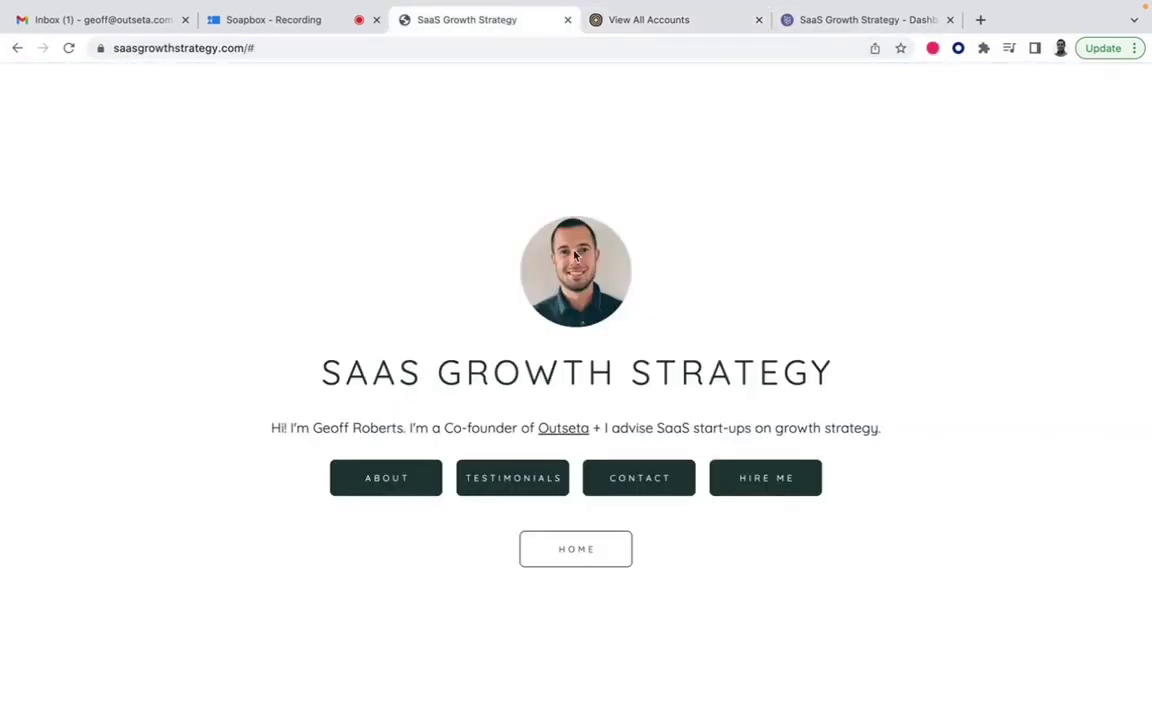